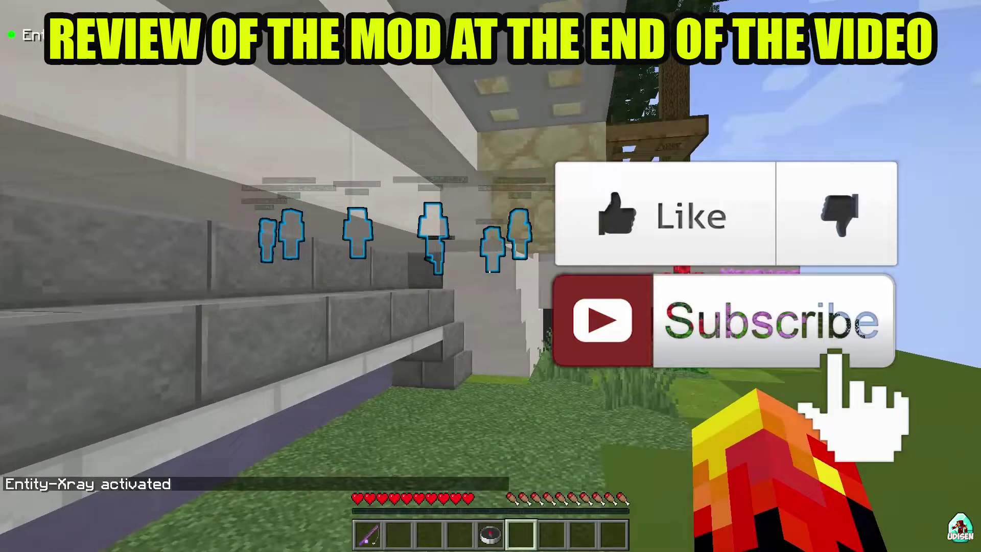
key("x")
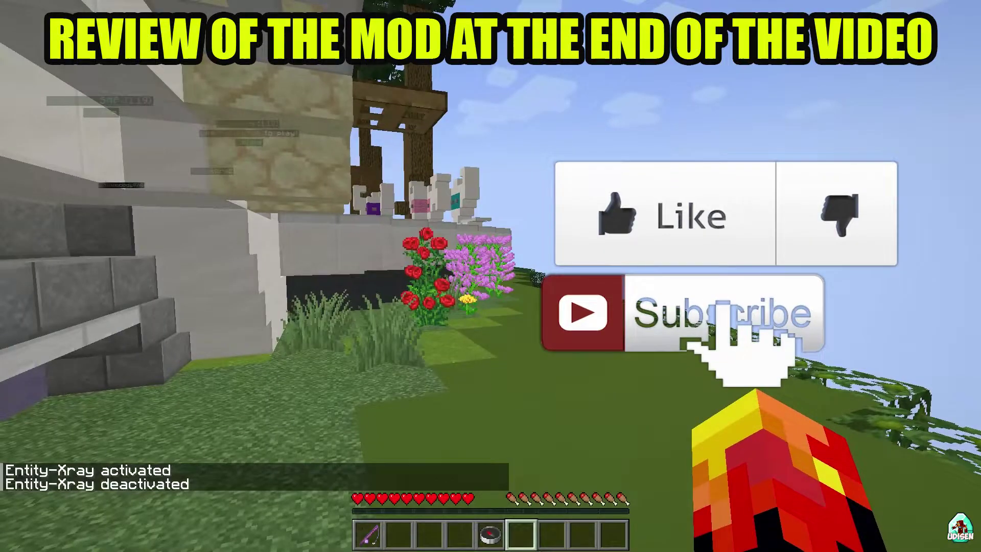
- Toggle Entity-Xray with X to outline the players in blue, then switch to third-person view with F5
key("F5")
key("F5")
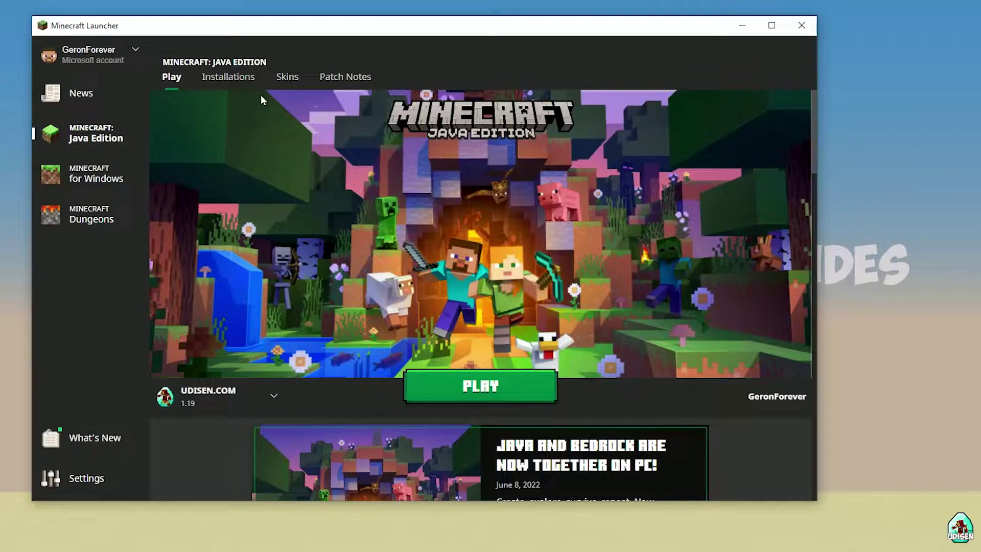
- Show the Java Edition installations list with the Modded filter unticked
left_click(94, 185)
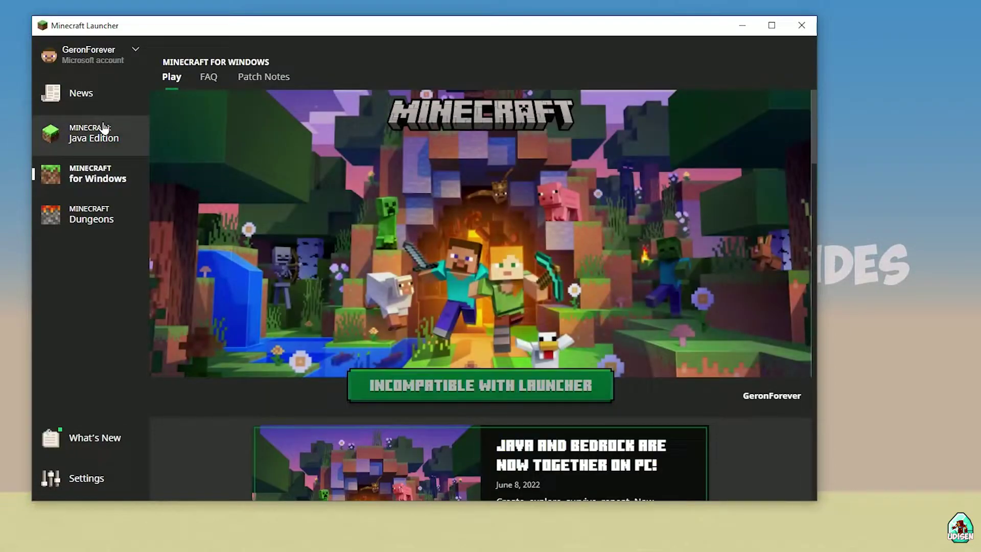
left_click(104, 128)
left_click(225, 85)
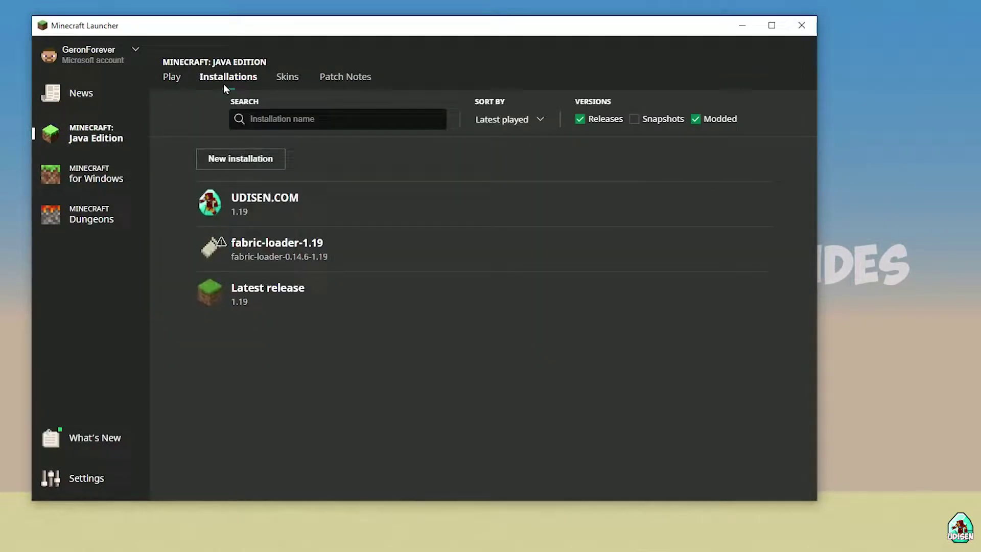
mouse_move(269, 213)
left_click(694, 120)
- Start a new installation named 'ujyuk', then cancel without creating it
left_click(228, 162)
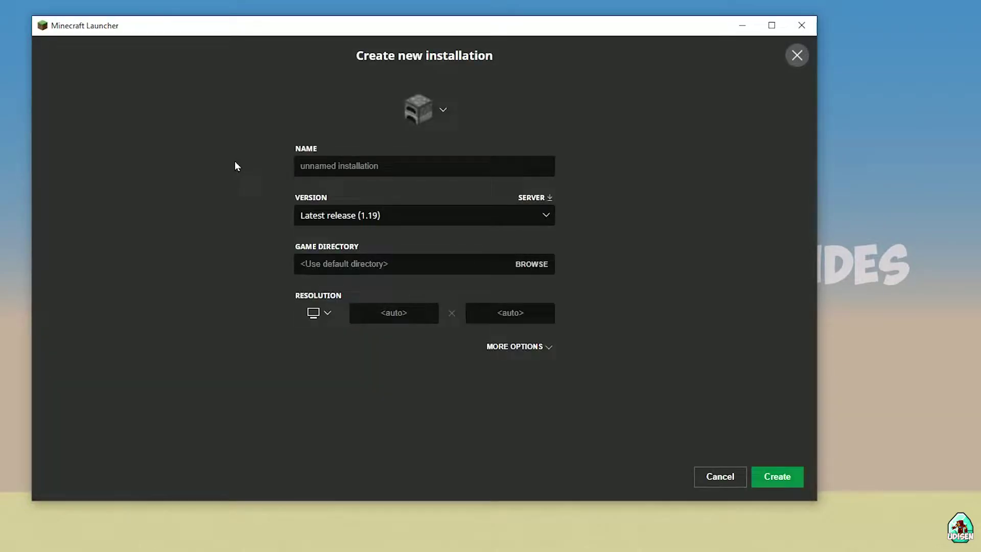
left_click(338, 164)
type("ujyukjyukjykj")
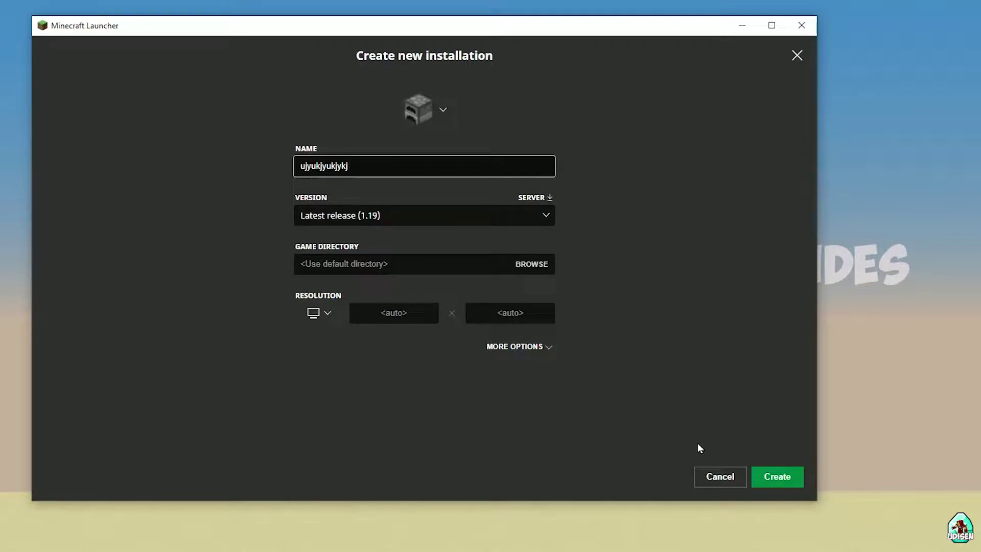
left_click(739, 476)
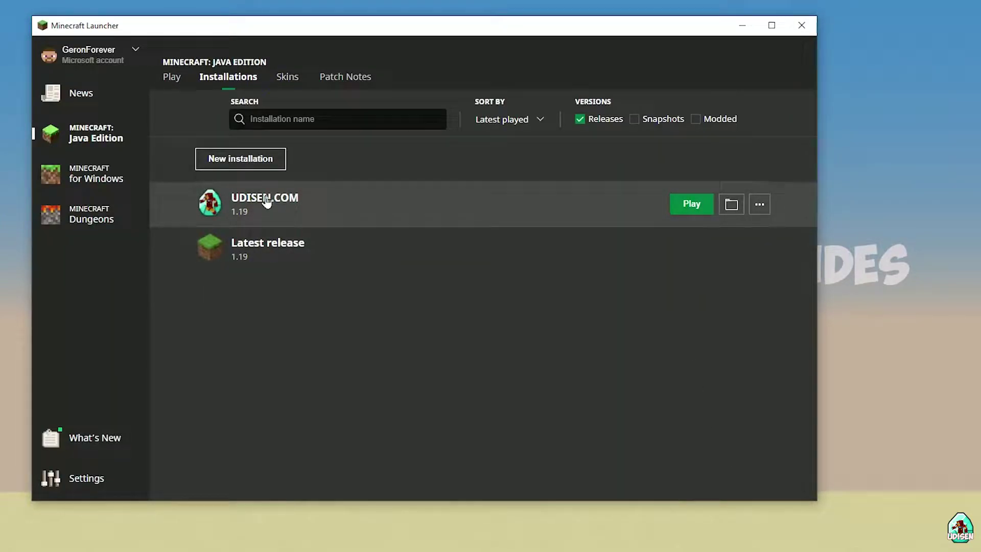
- Keep UDISEN.COM on release 1.19, save it, then close the launched Minecraft 1.19 game
left_click(302, 205)
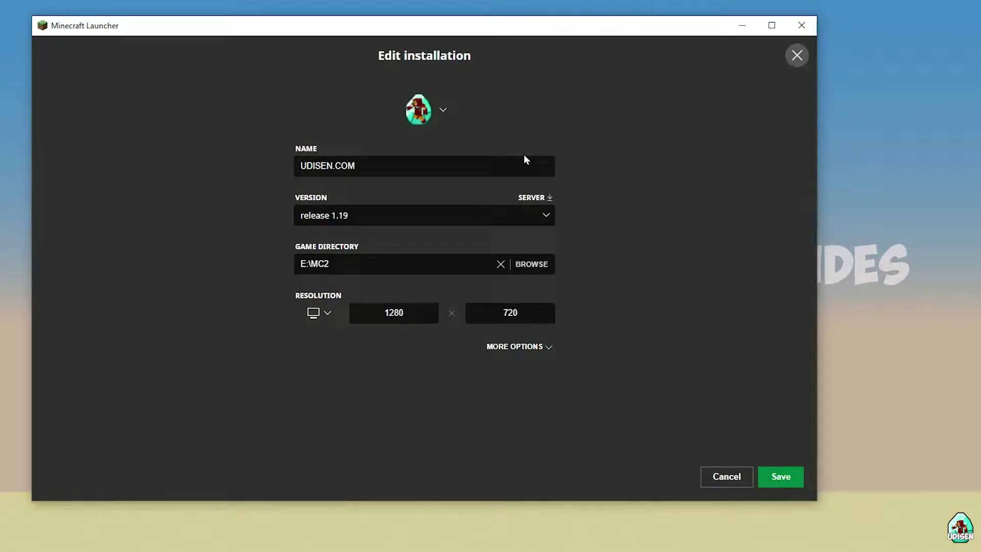
left_click(376, 214)
left_click(363, 317)
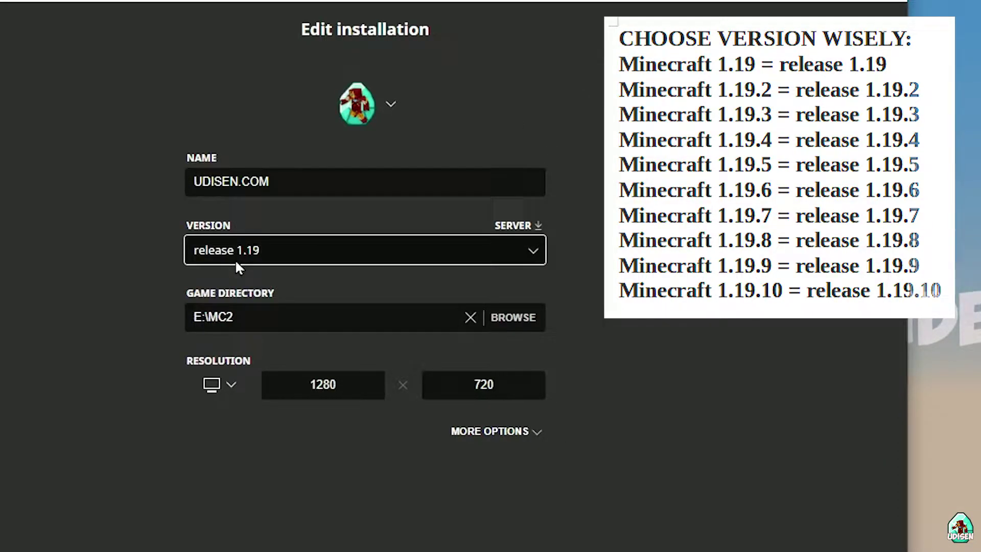
left_click(254, 255)
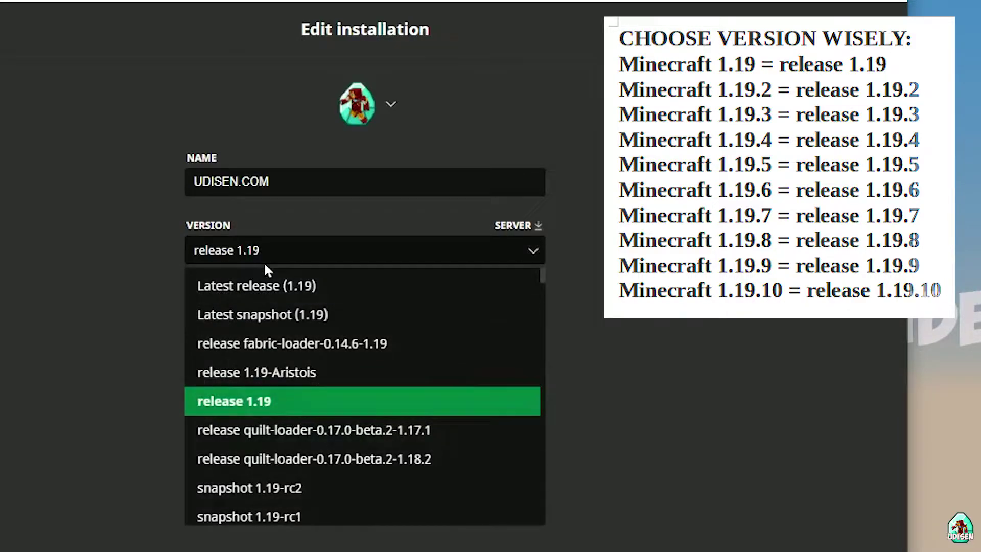
left_click(252, 406)
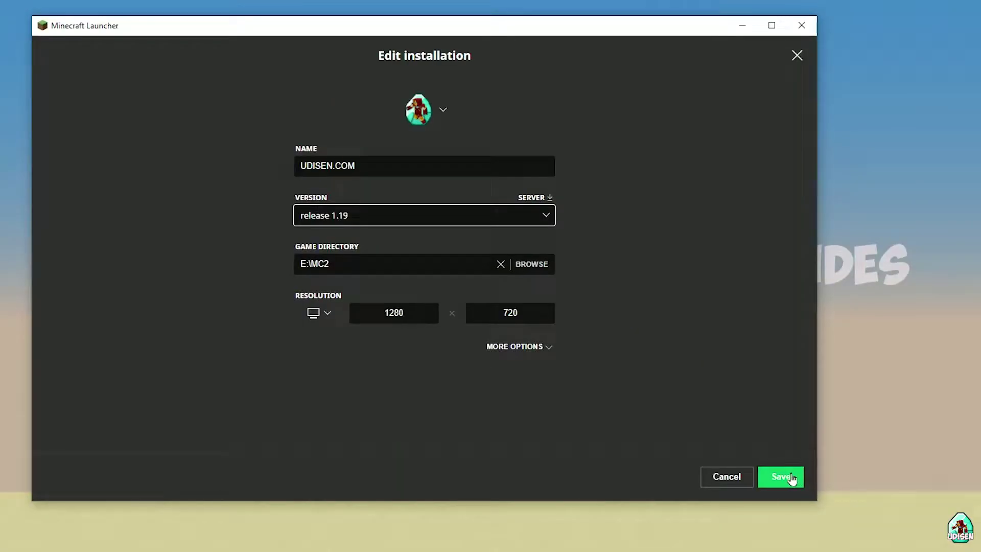
left_click(780, 476)
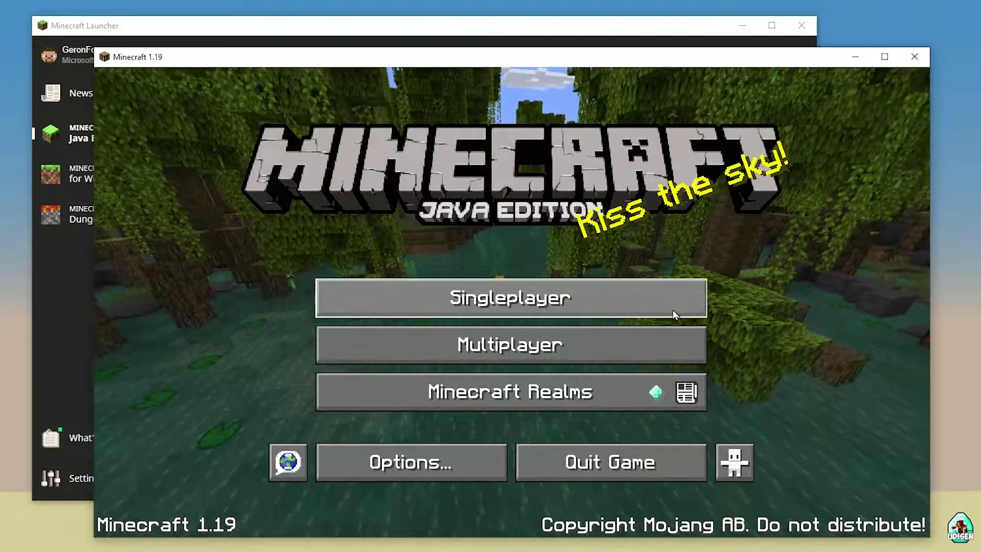
left_click(632, 472)
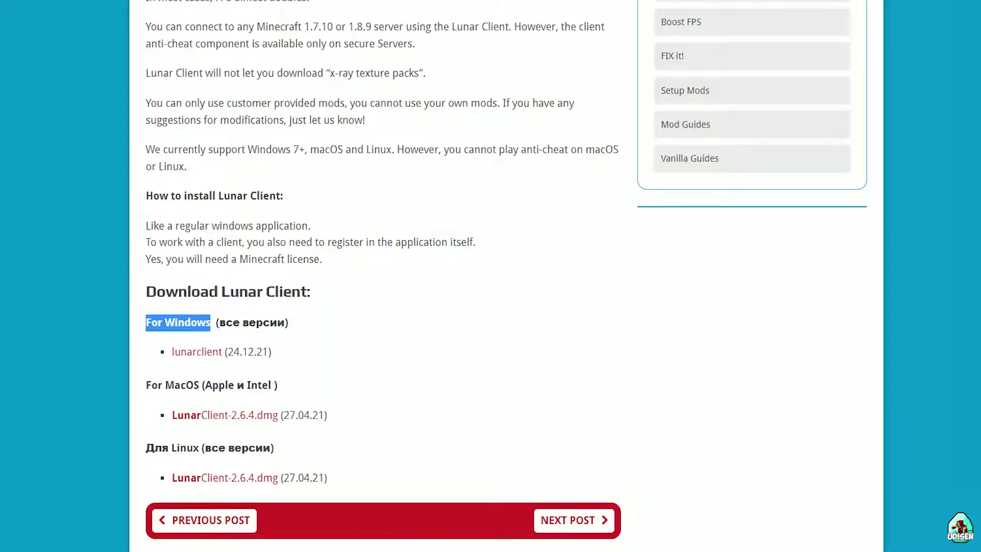
- Open the Minecraft Forge article and download forge-1.19-41.0.1-installer.jar
scroll(572, 179, "up", 15)
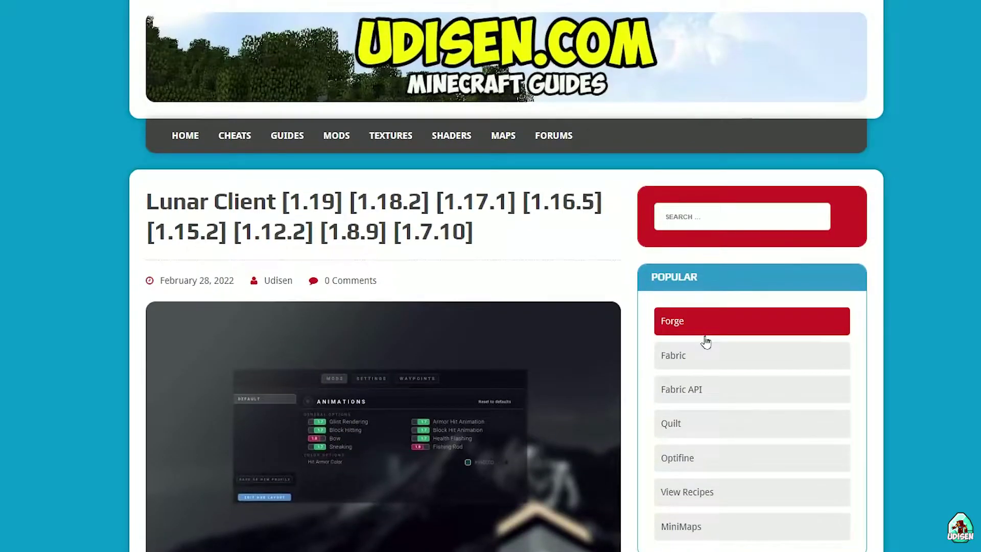
left_click(697, 331)
scroll(387, 253, "down", 20)
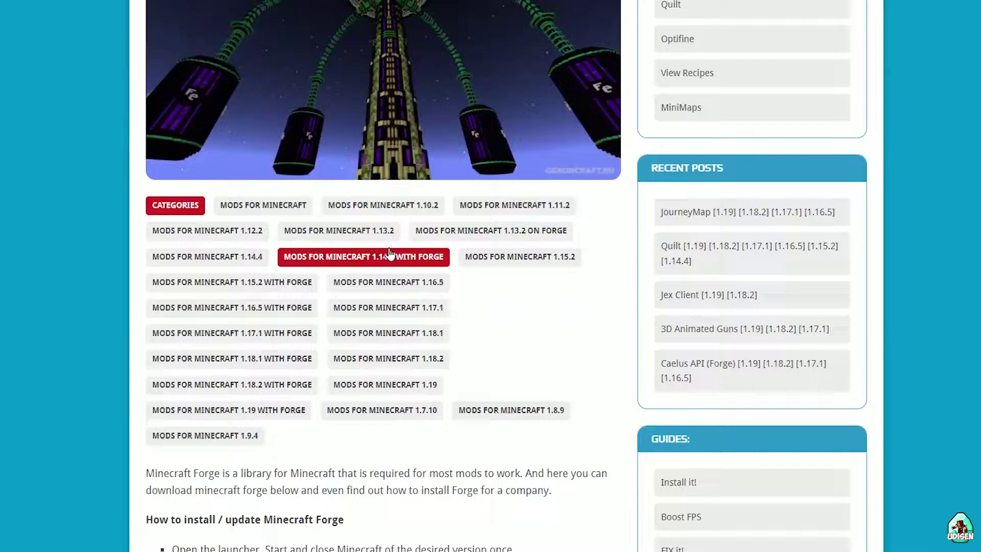
scroll(362, 245, "up", 5)
scroll(213, 351, "up", 3)
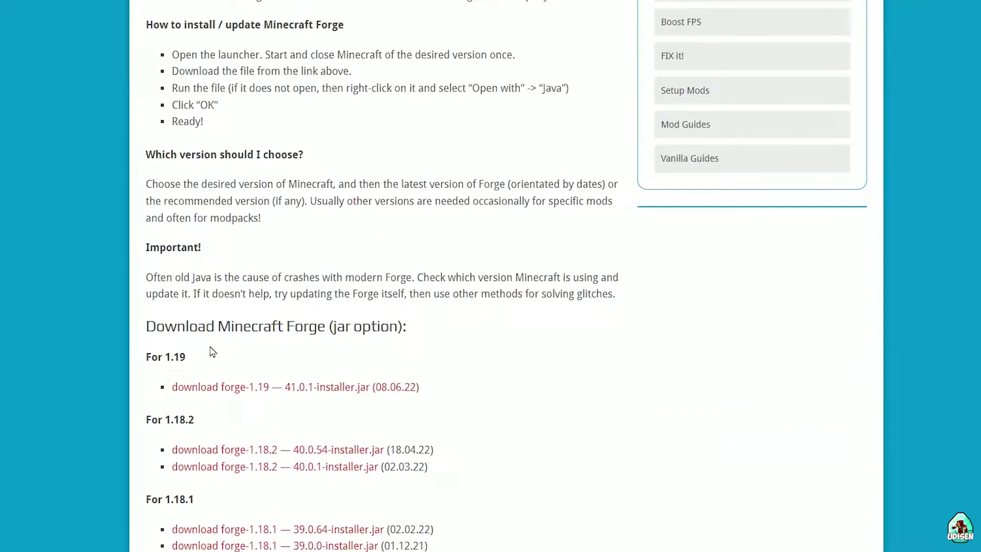
left_click_drag(193, 358, 143, 360)
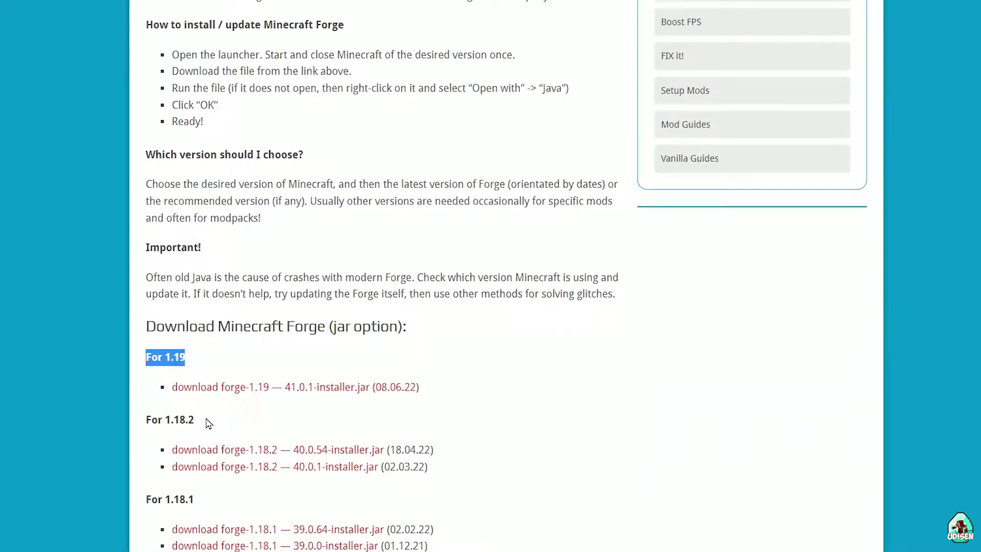
left_click_drag(208, 423, 145, 420)
scroll(206, 270, "down", 9)
left_click_drag(186, 134, 138, 123)
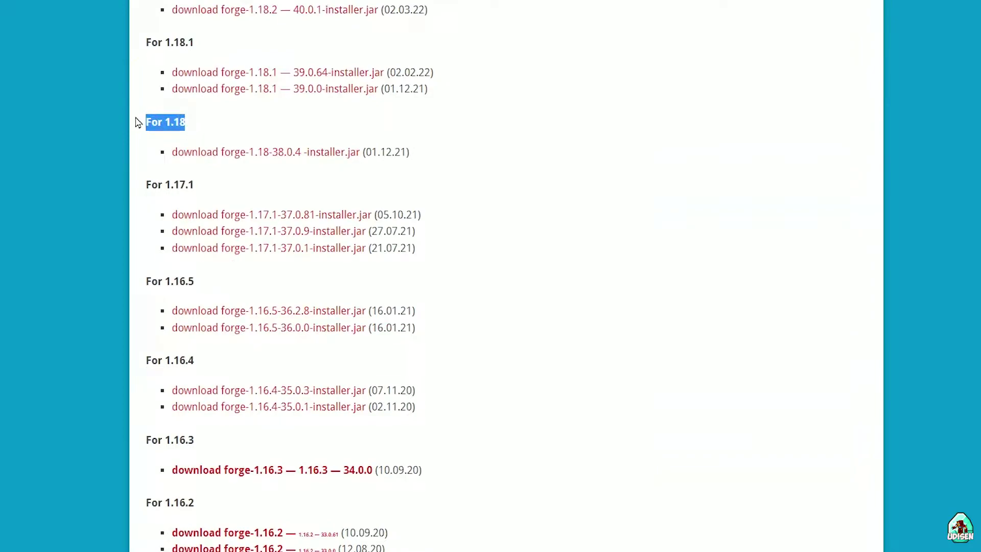
left_click_drag(206, 187, 145, 187)
scroll(168, 214, "up", 6)
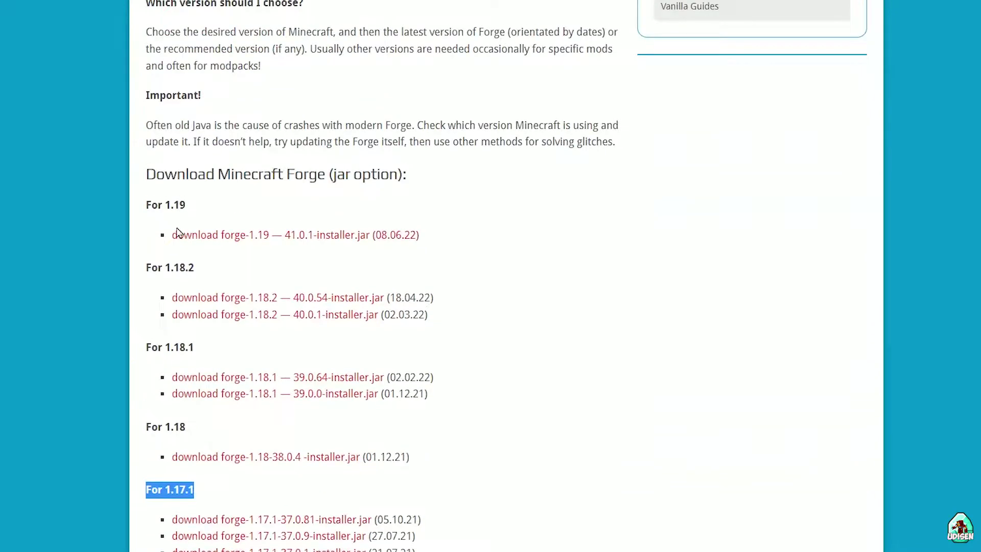
left_click(240, 234)
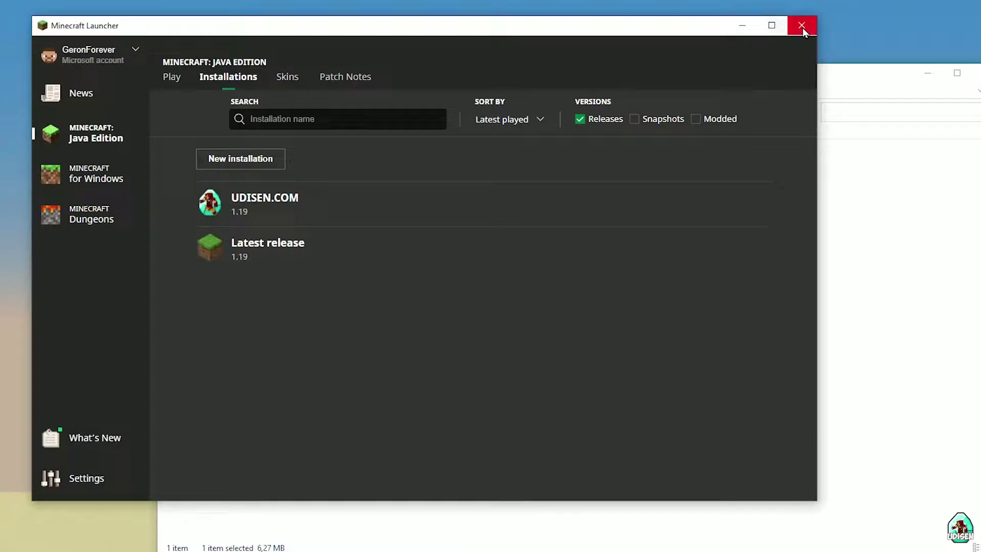
- Close the launcher and run the Forge installer to install the 1.19-forge-41.0.1 client
left_click(801, 25)
double_click(249, 197)
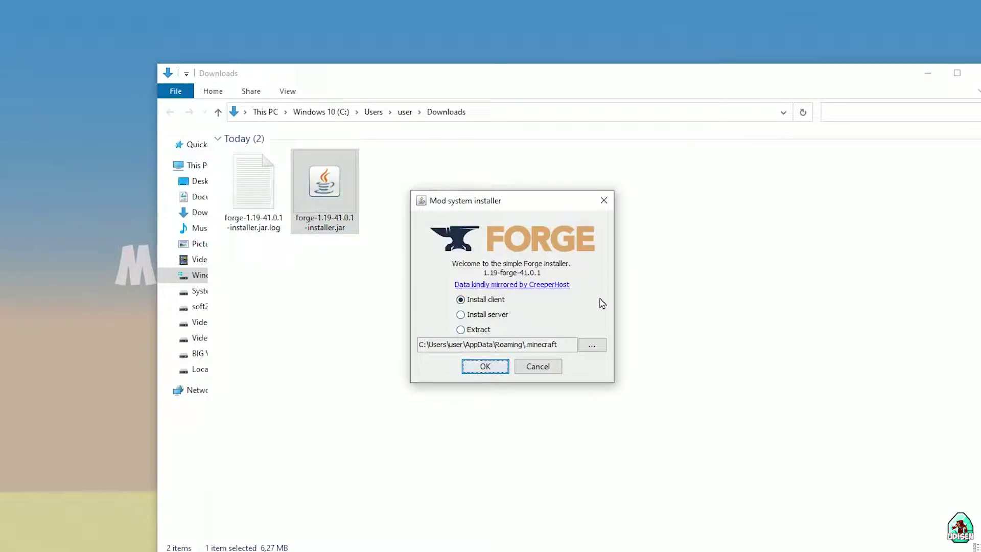
left_click(479, 368)
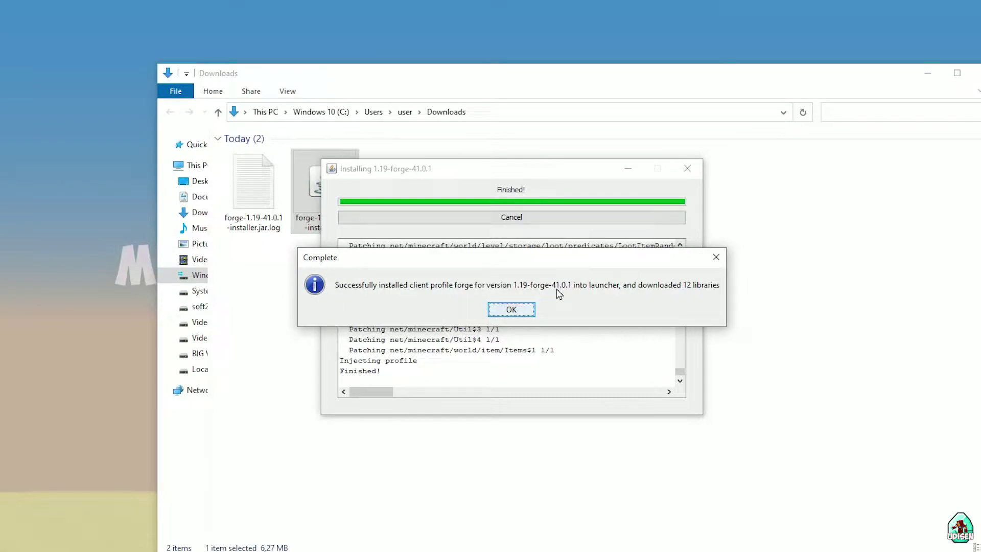
left_click(716, 257)
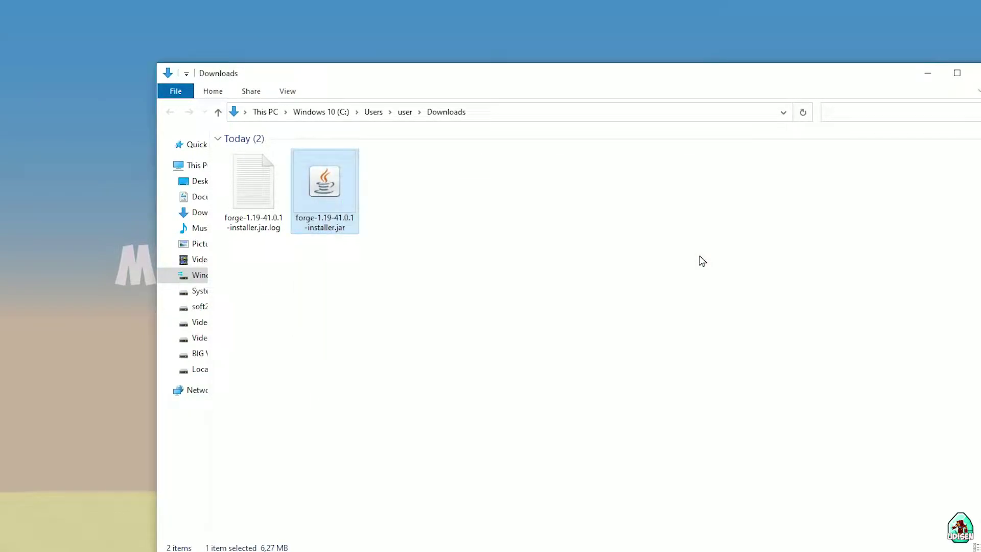
- Delete the downloaded Forge files, include modded installations, and open the forge profile's game folder
key("ctrl+a")
key("Delete")
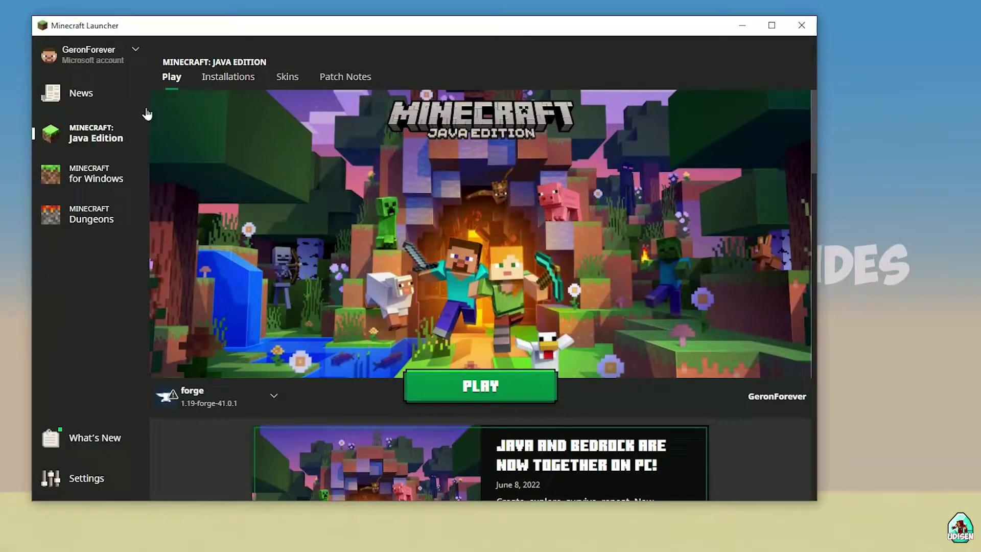
left_click(225, 76)
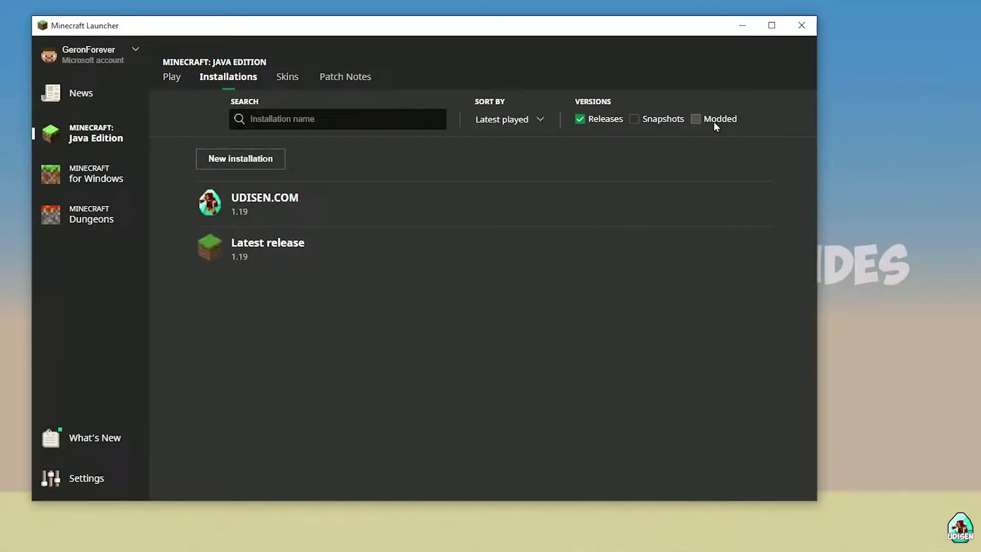
left_click(713, 123)
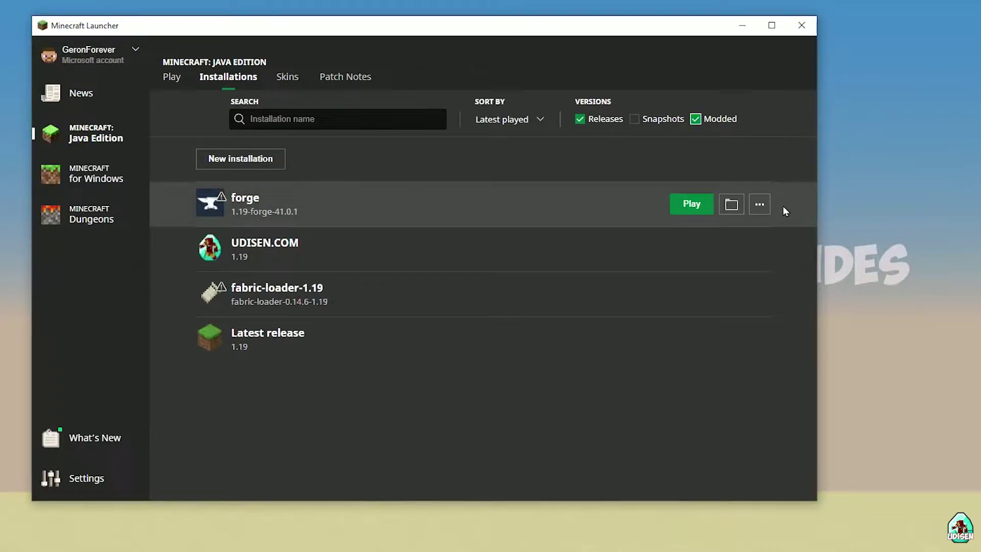
left_click(731, 205)
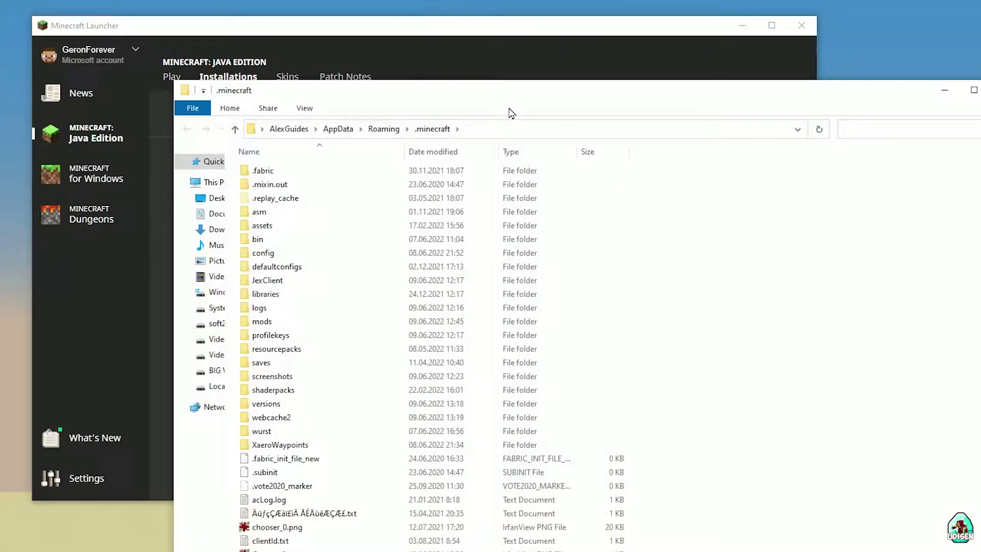
- Move the .minecraft window to the top-left and open the empty mods folder in E:\MC2
left_click_drag(491, 106, 302, 31)
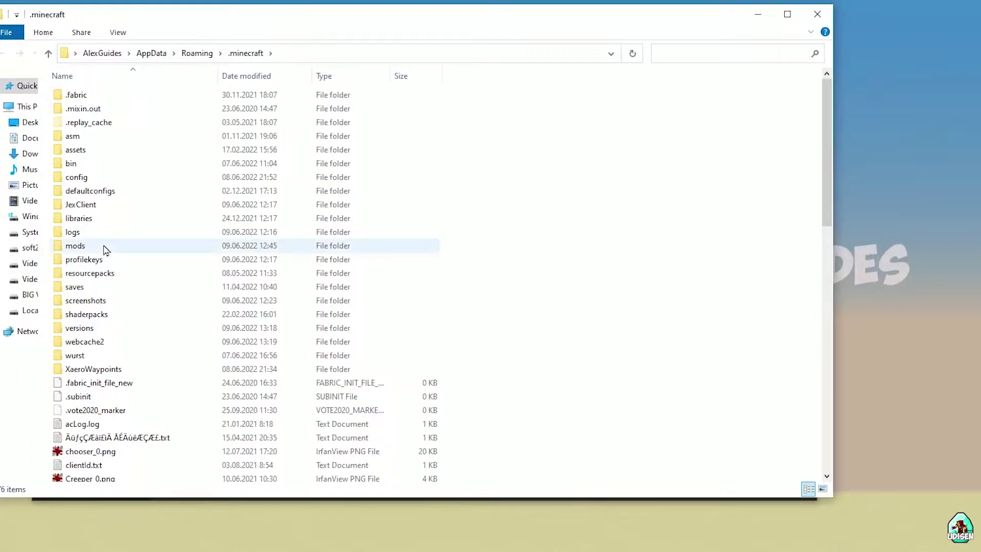
left_click(66, 259)
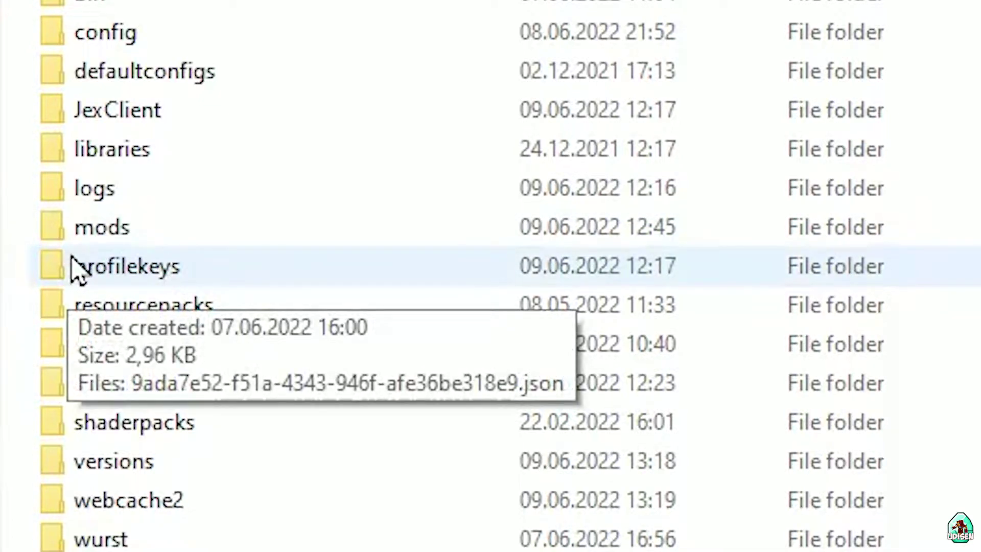
right_click(439, 193)
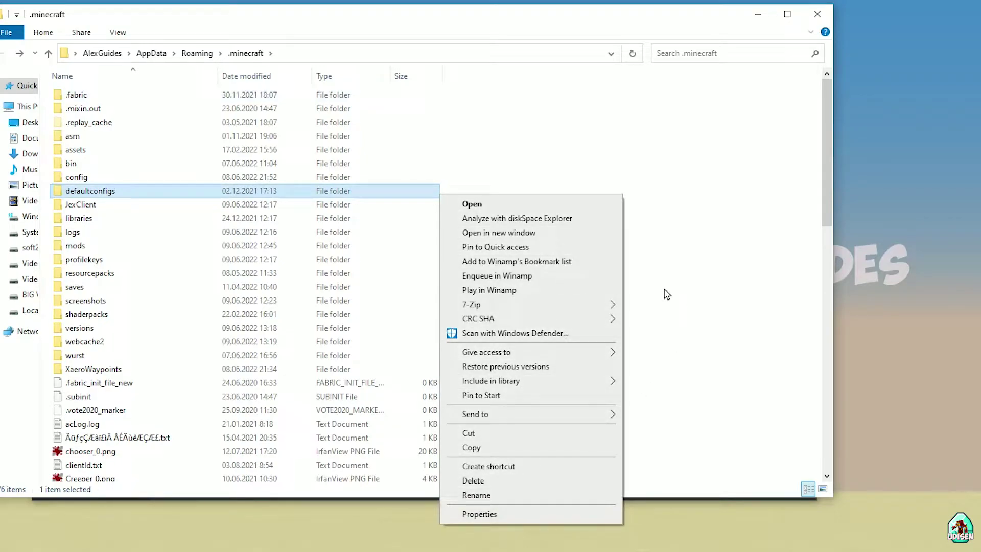
right_click(634, 262)
mouse_move(736, 438)
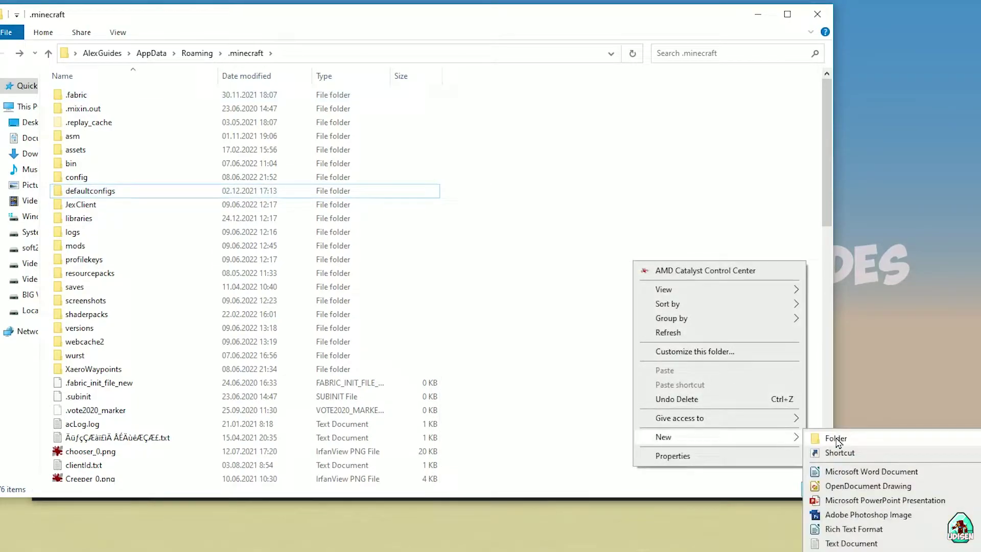
left_click(591, 278)
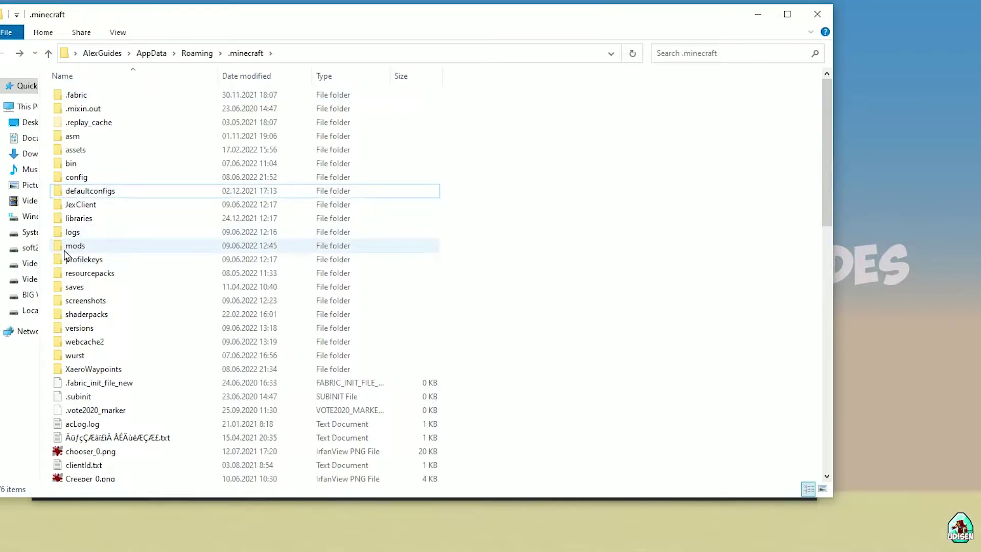
double_click(114, 249)
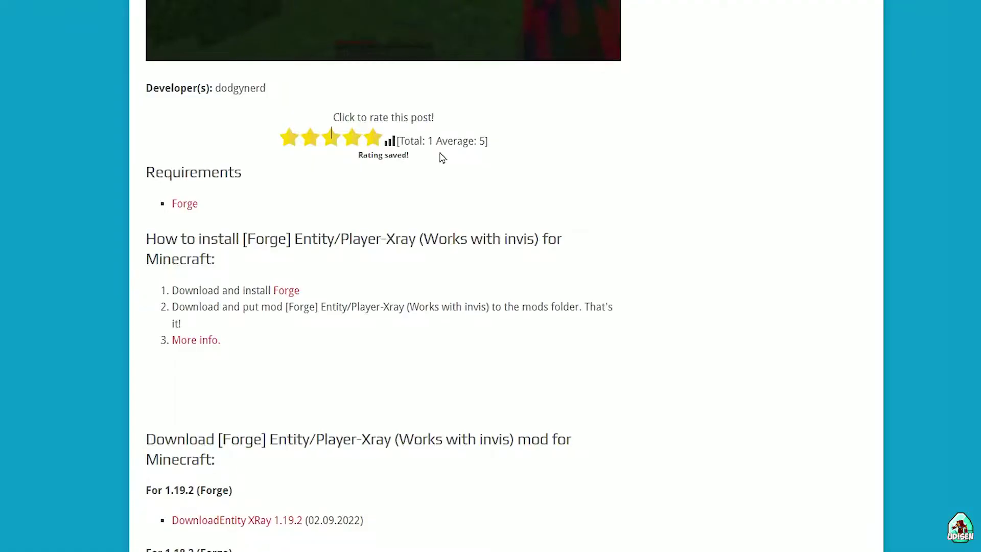
- Download Entity XRay 1.19.2 from the For 1.19.2 (Forge) download section
scroll(423, 157, "up", 5)
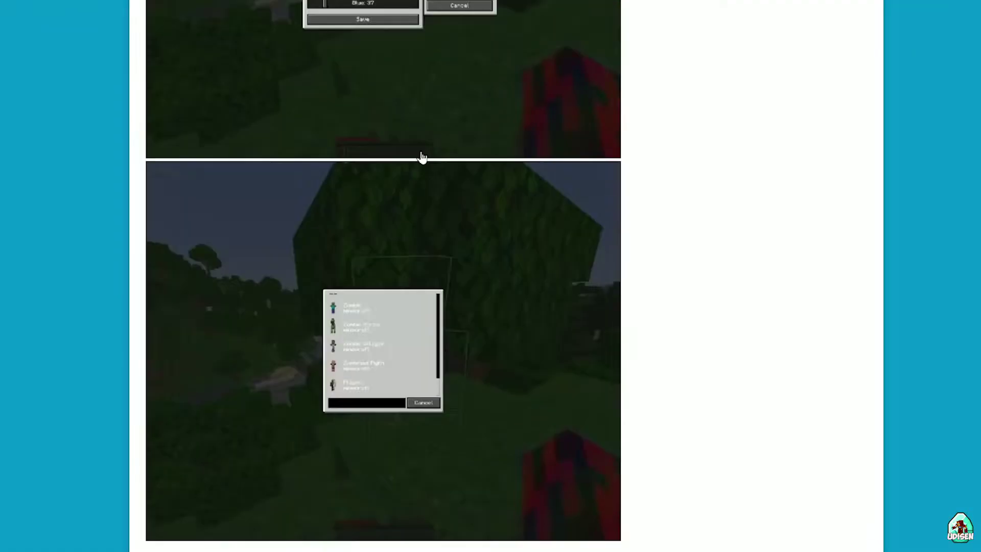
scroll(421, 153, "down", 8)
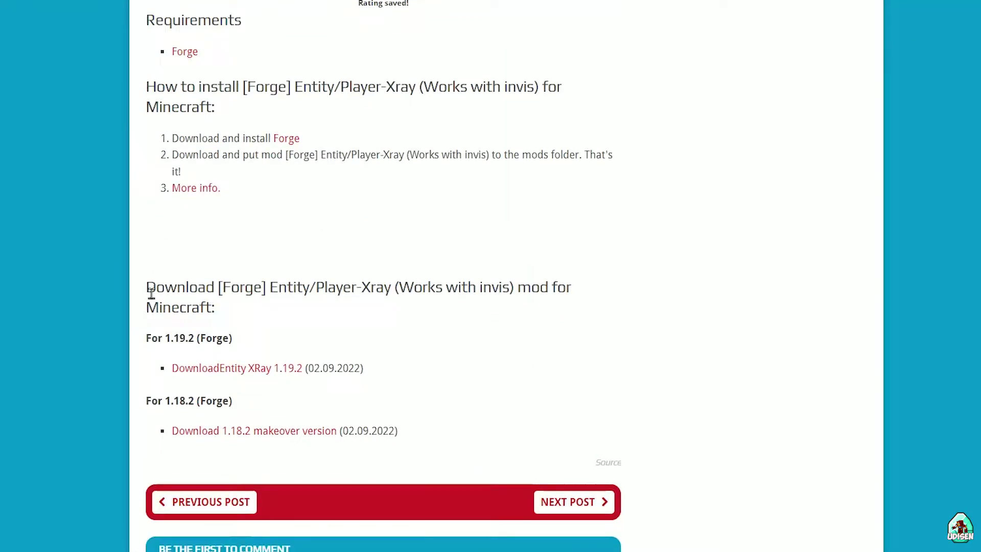
left_click_drag(151, 293, 144, 337)
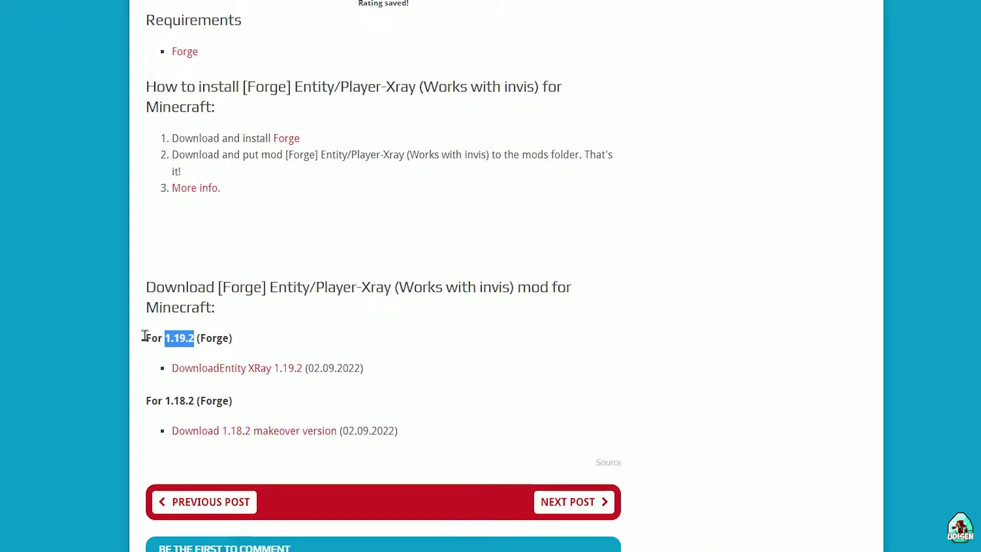
double_click(210, 338)
left_click(225, 376)
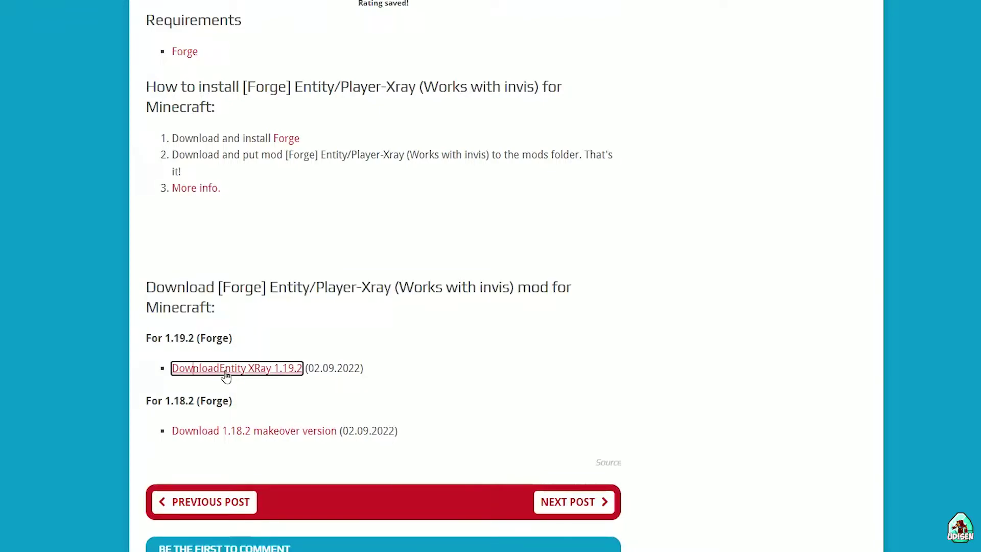
left_click(225, 375)
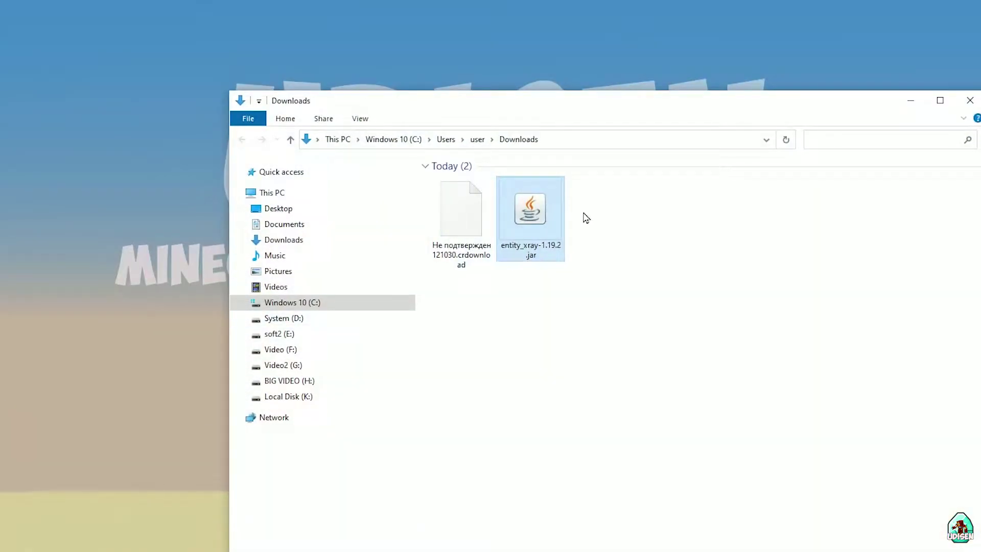
- Cut entity_xray-1.19.2.jar from Downloads and paste it into the E:\MC2 mods folder
right_click(523, 199)
left_click(585, 364)
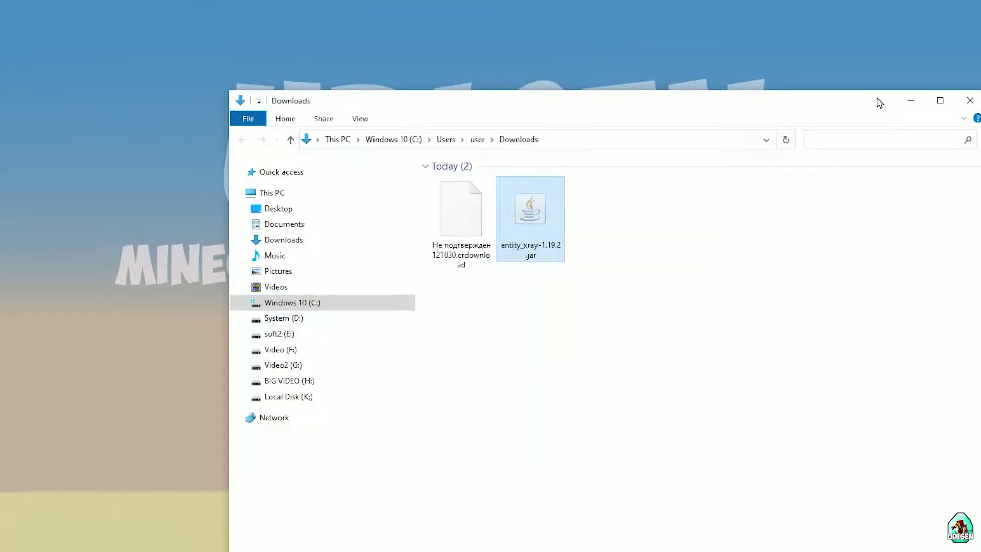
left_click(910, 100)
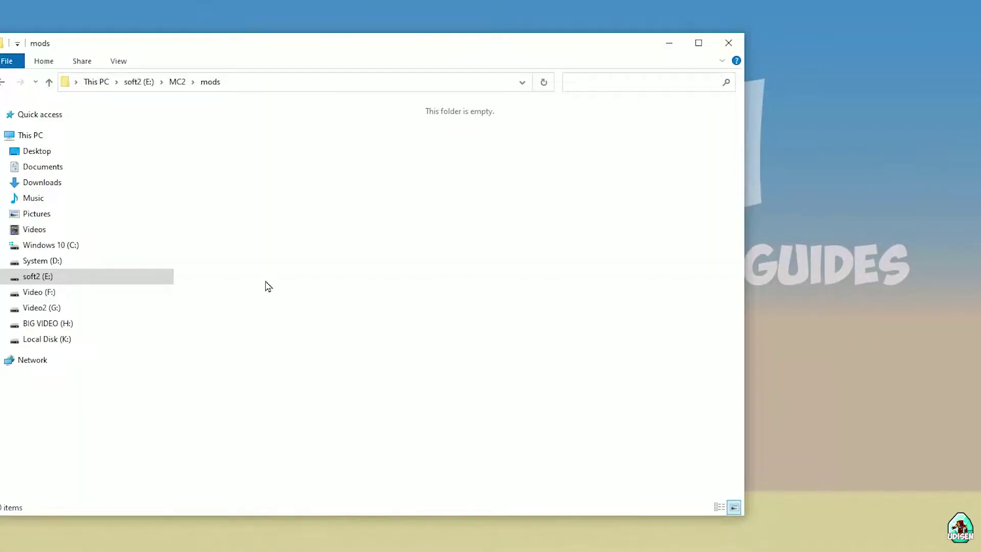
right_click(308, 146)
left_click(347, 256)
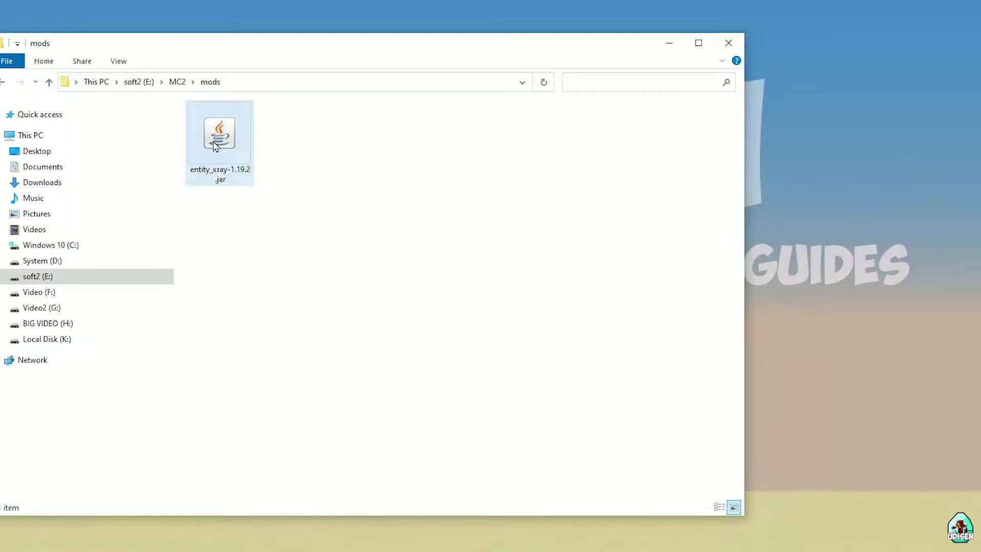
left_click(670, 43)
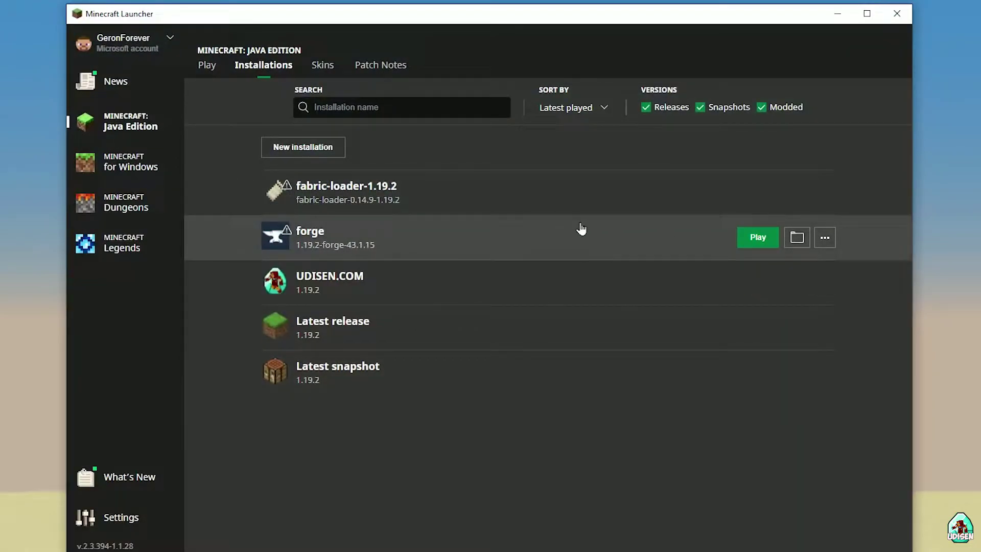
- Launch the forge installation, walk backward in the world, and open Entity XRay's entity list
left_click(763, 107)
left_click(763, 107)
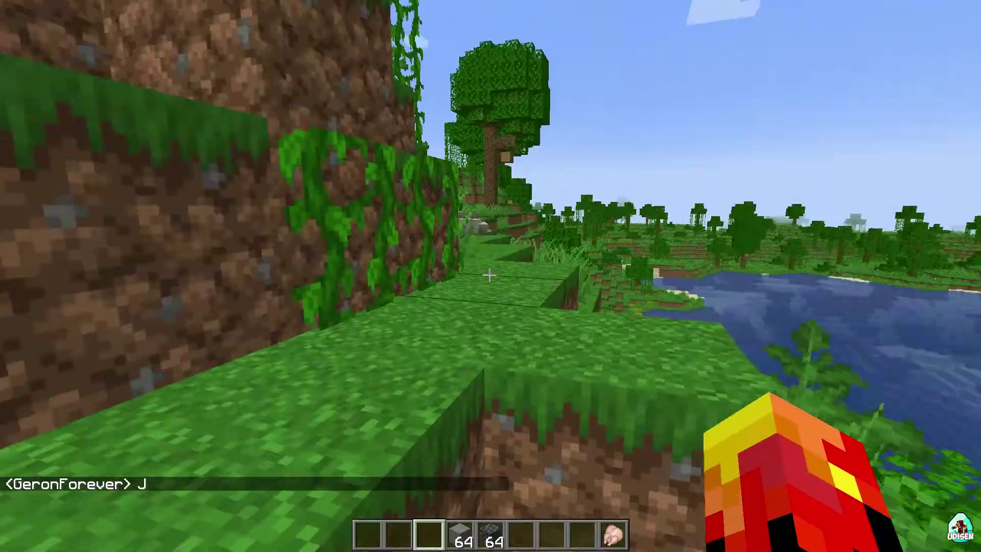
key("s")
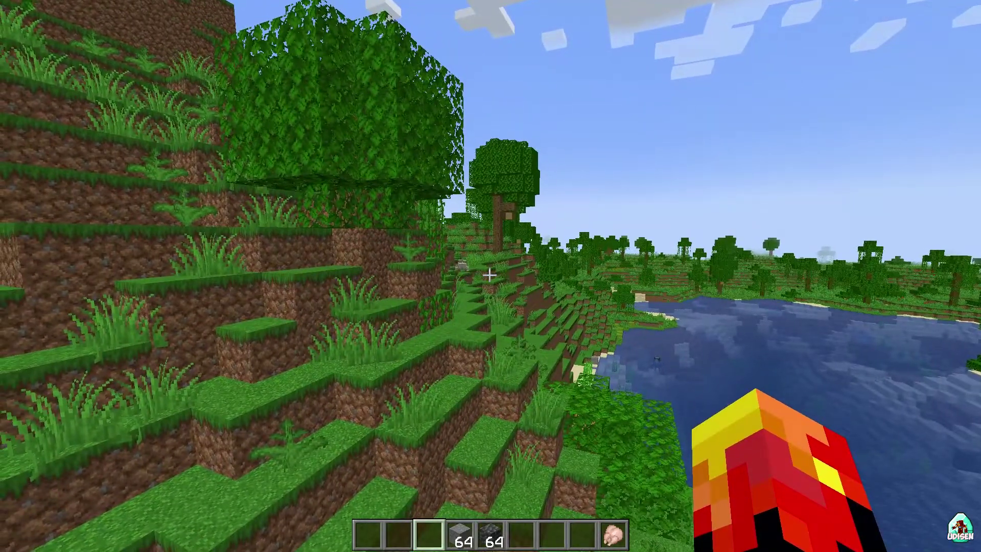
key("k")
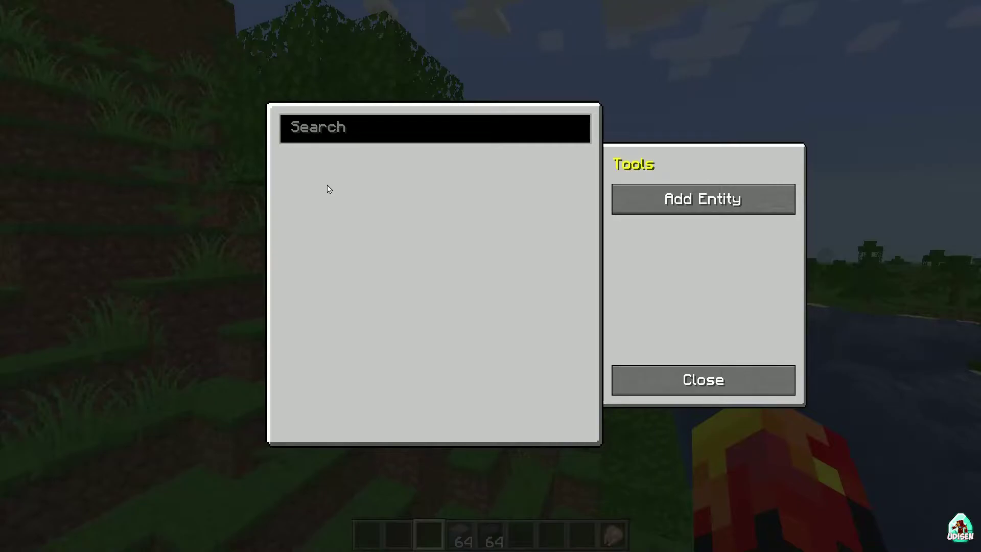
- In Options > Controls > Key Binds, rebind Load Hotbar Activator from x to the minus key
key("Escape")
left_click(473, 281)
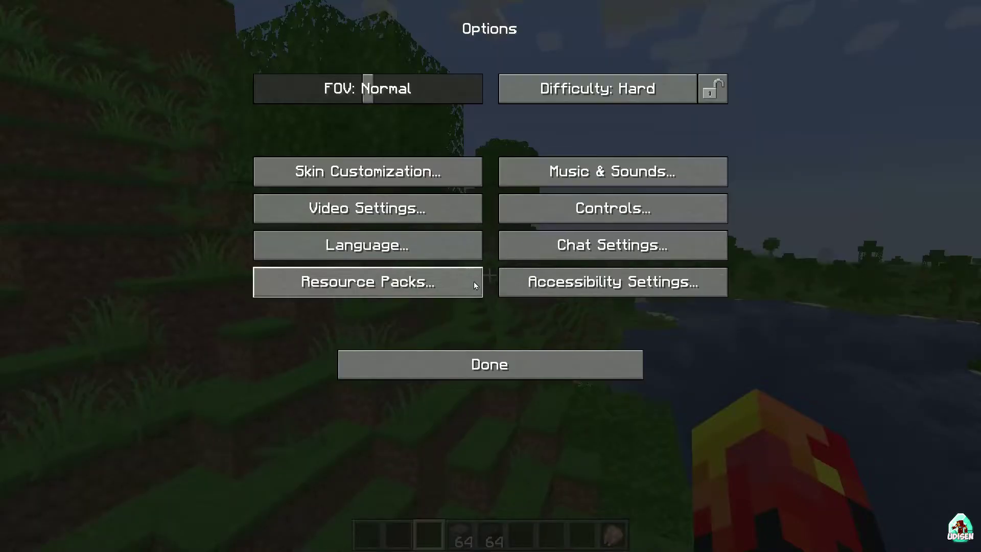
left_click(536, 213)
left_click(575, 92)
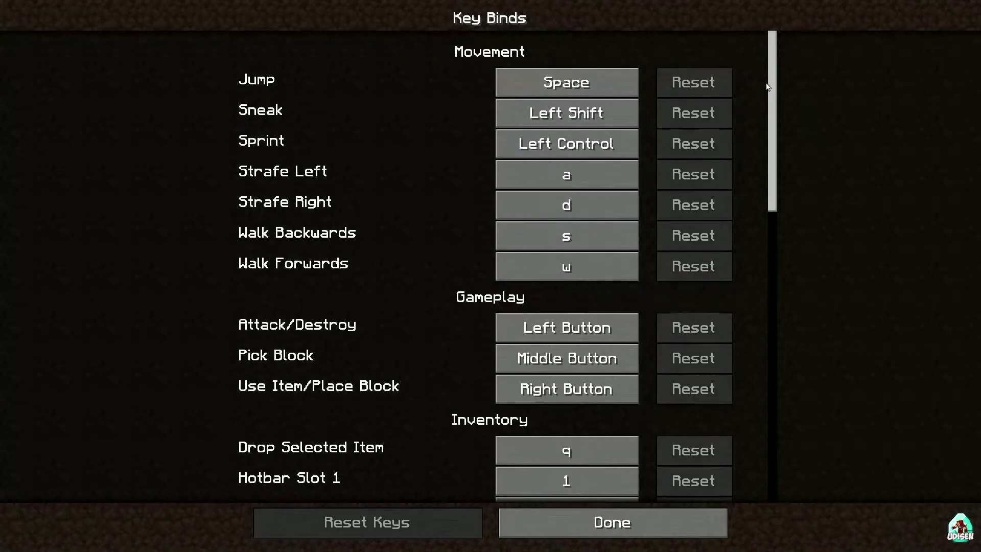
left_click_drag(774, 81, 790, 297)
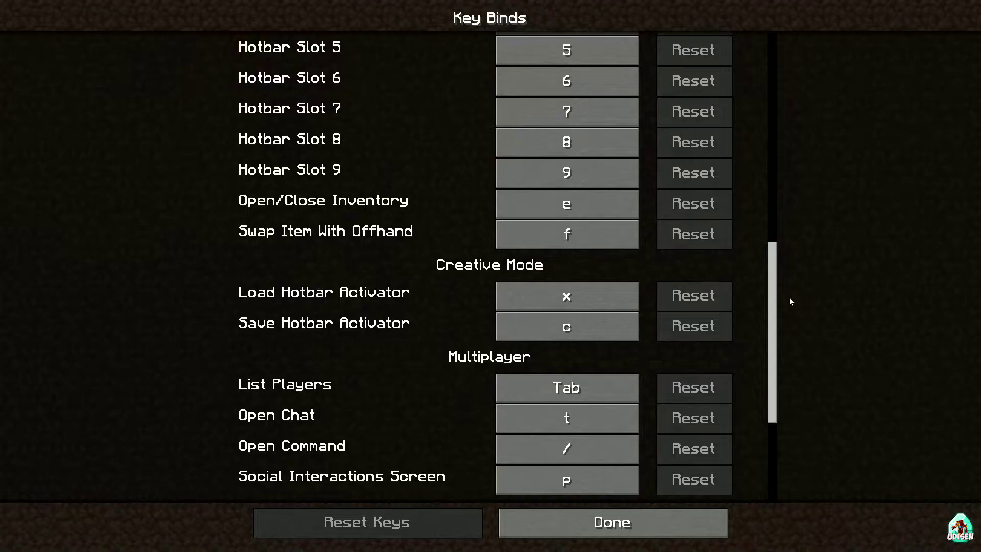
left_click(604, 294)
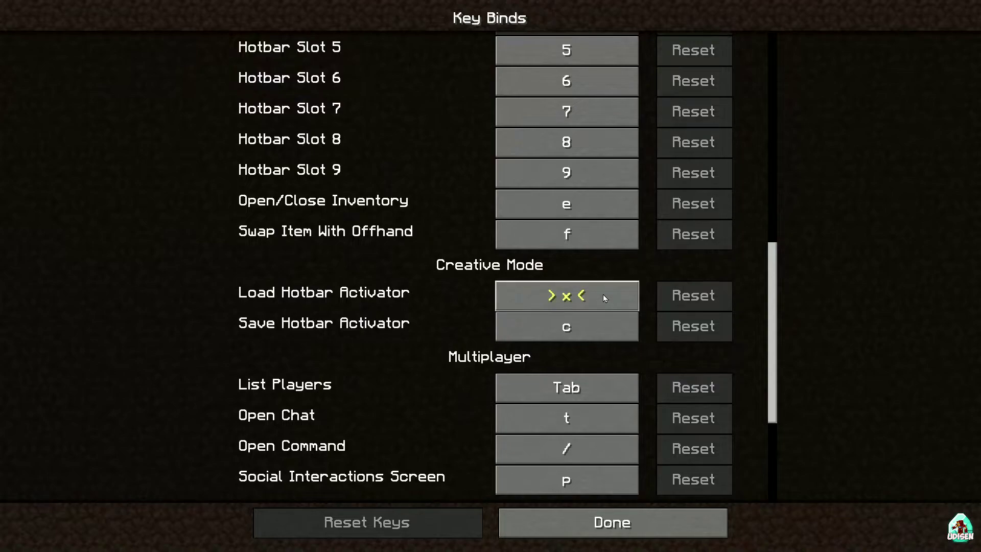
key("minus")
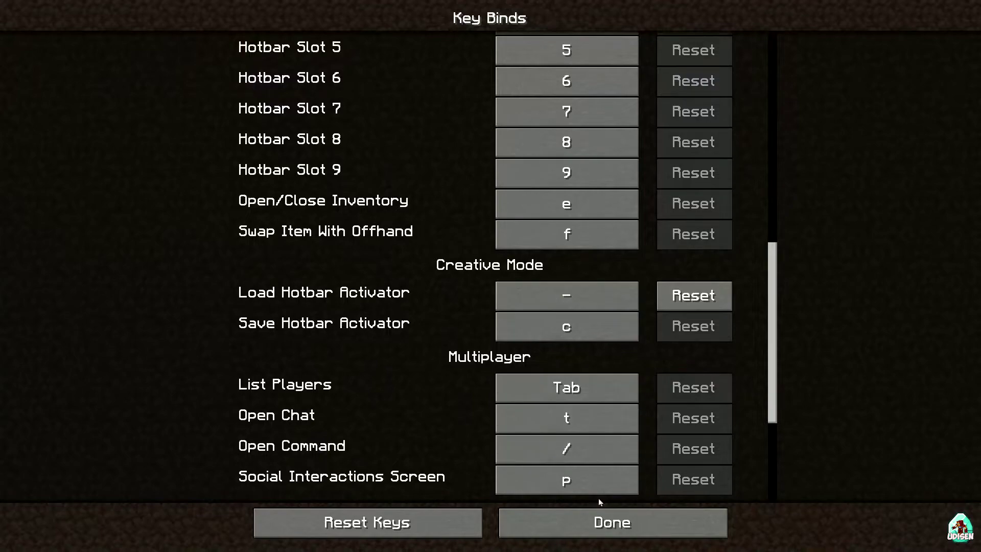
left_click(603, 521)
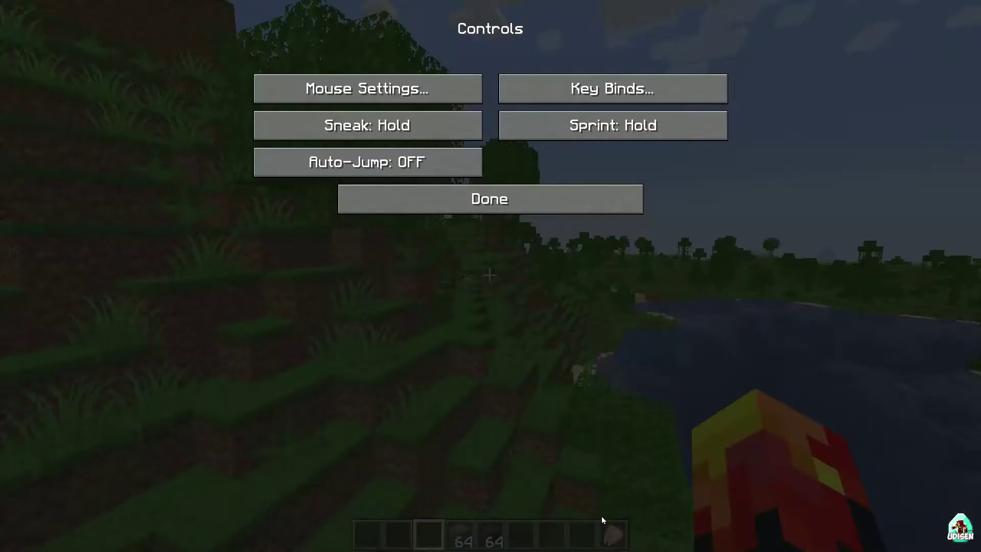
- Back in the game, open the Entity-Xray screen with x and pick Frog by searching 'fr'
left_click(514, 201)
key("Escape")
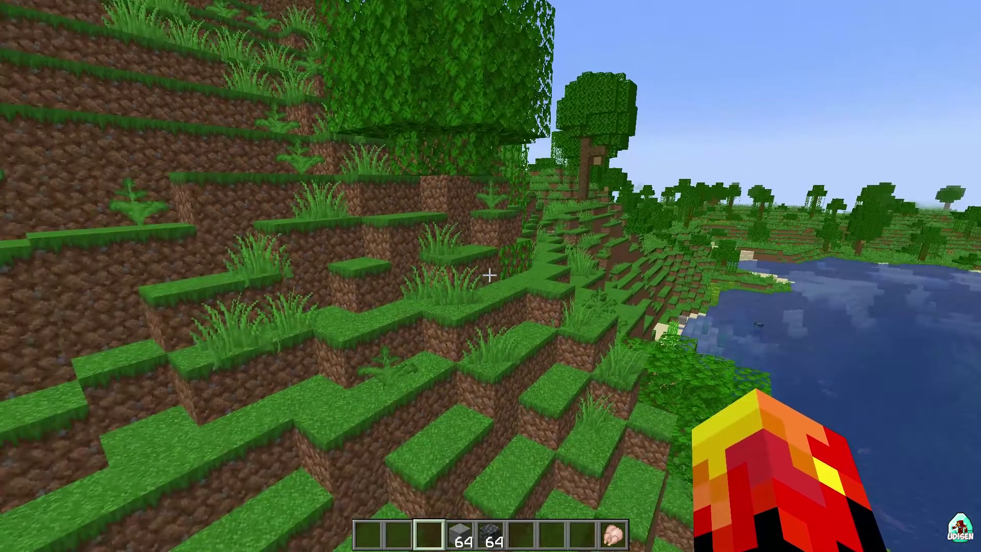
key("x")
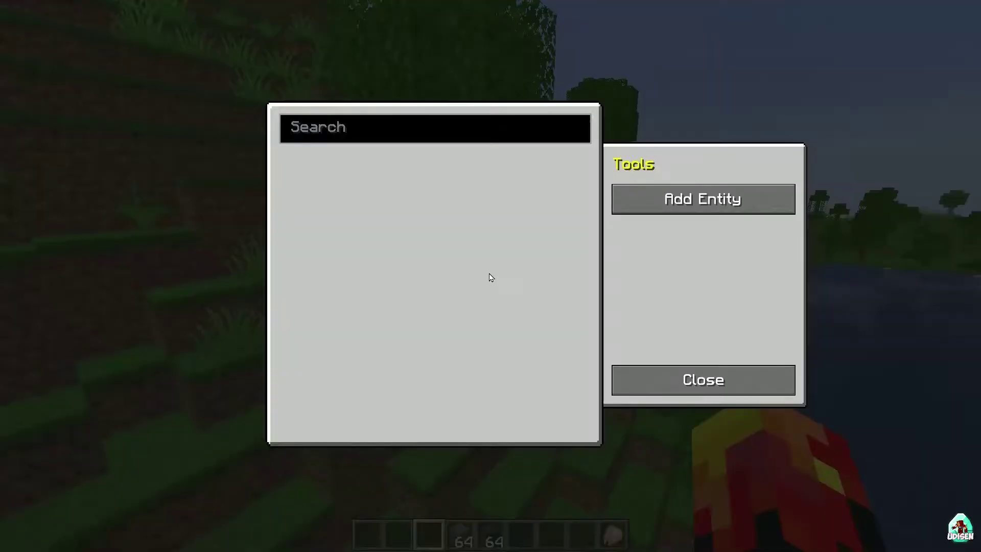
left_click(718, 194)
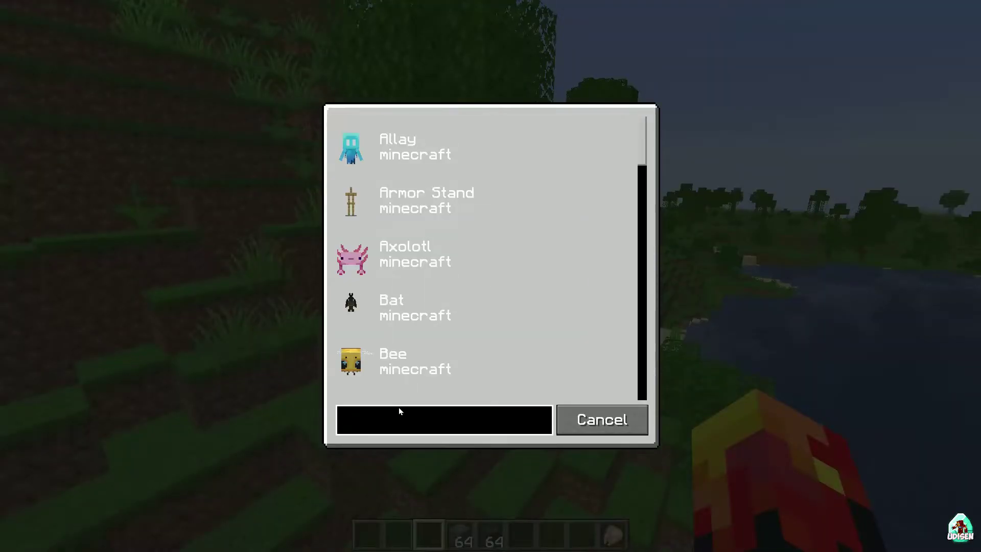
type("fr")
left_click(416, 163)
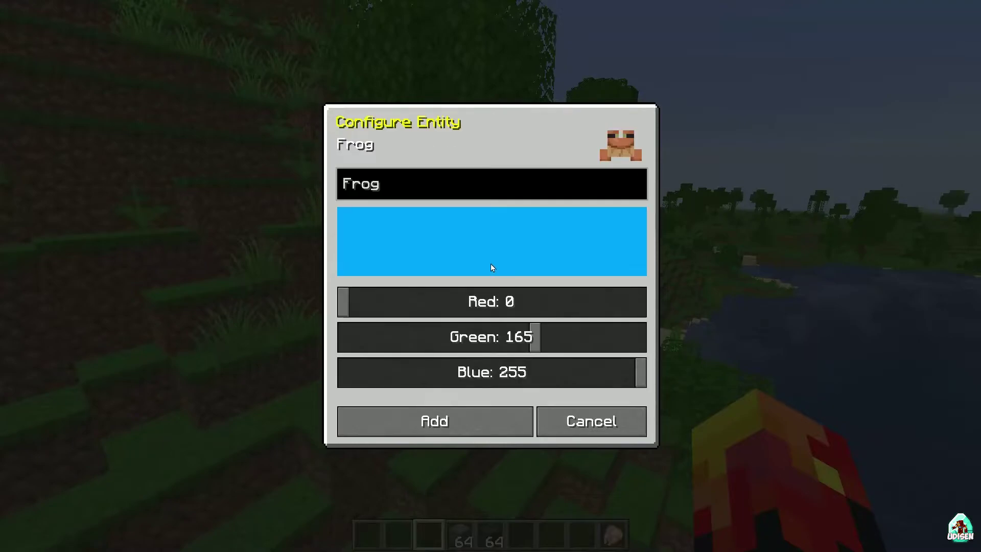
- Give Frog a Red 255, Green 0, Blue 0 outline, add it, and close the screen
left_click_drag(452, 299, 661, 310)
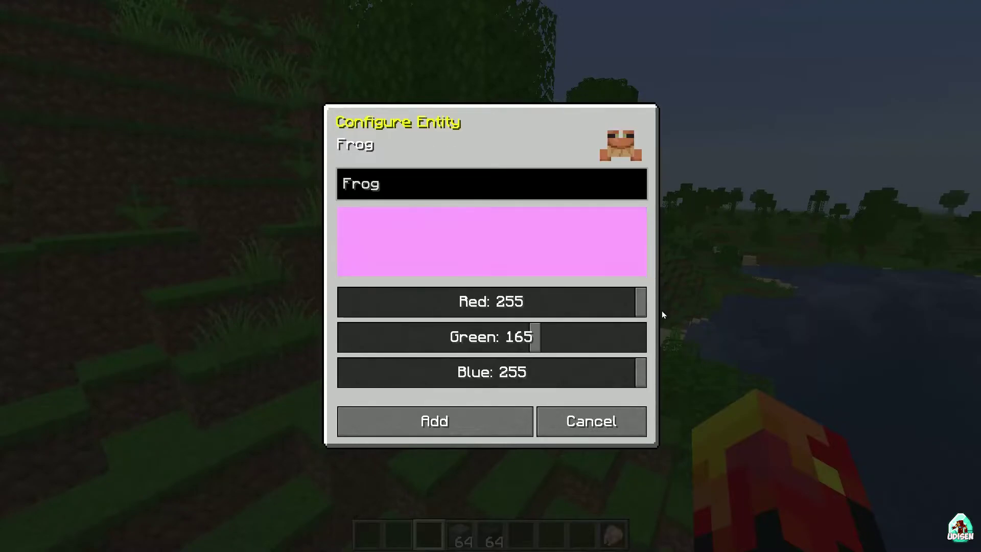
left_click_drag(533, 330, 339, 339)
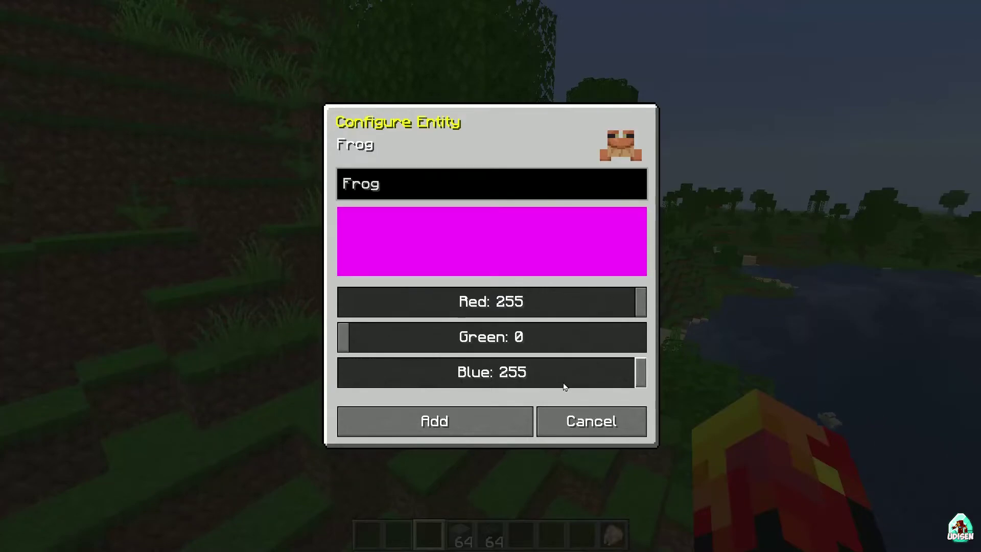
left_click_drag(624, 370, 310, 373)
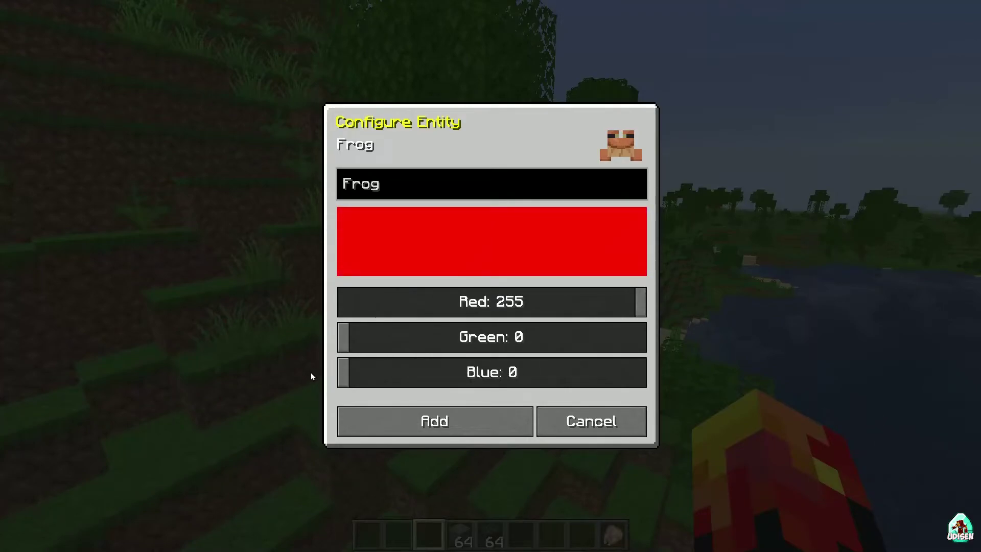
left_click(412, 422)
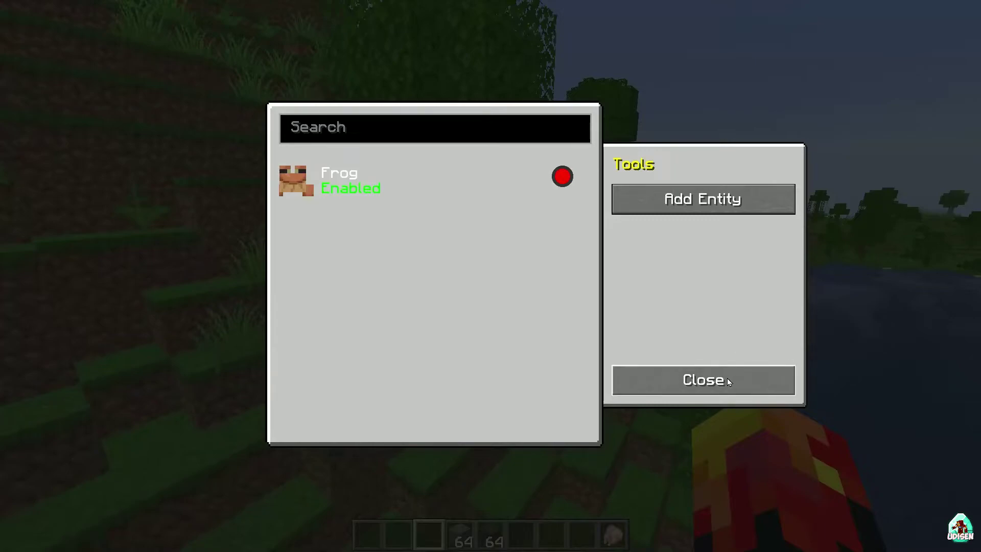
left_click(728, 381)
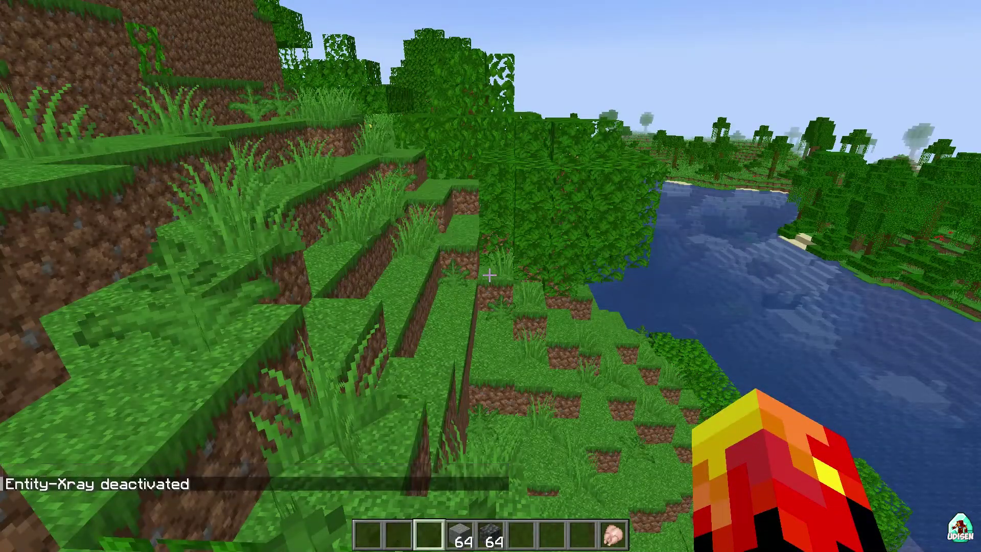
- Turn Entity-Xray on with x, walk the lakeside hillside viewing red-outlined frogs, then turn it off
key("x")
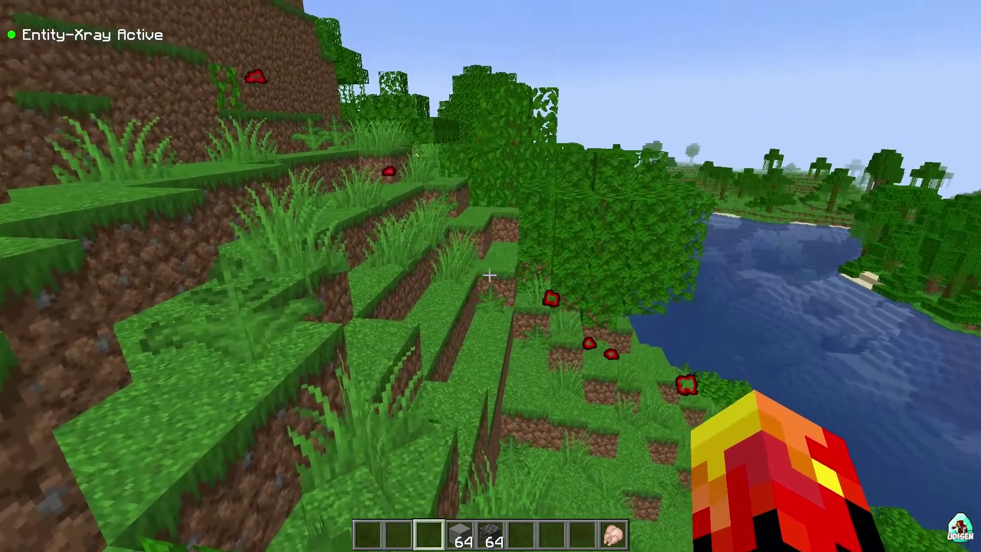
key("Escape")
key("Escape")
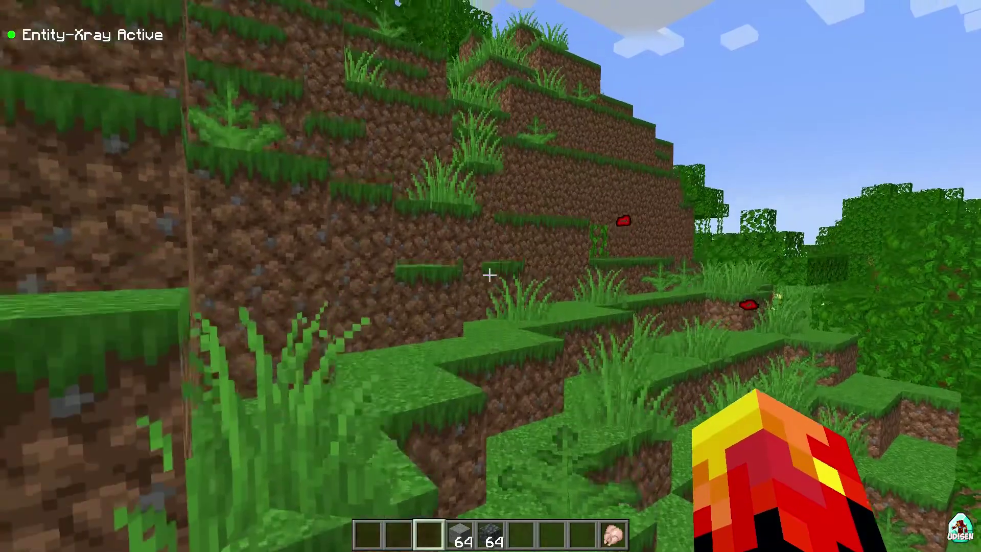
key("s")
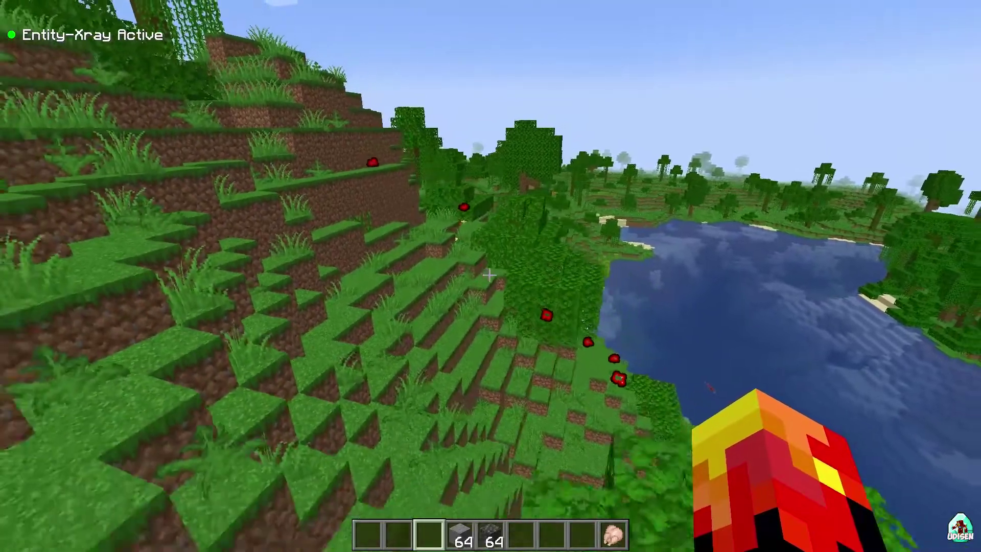
key("s")
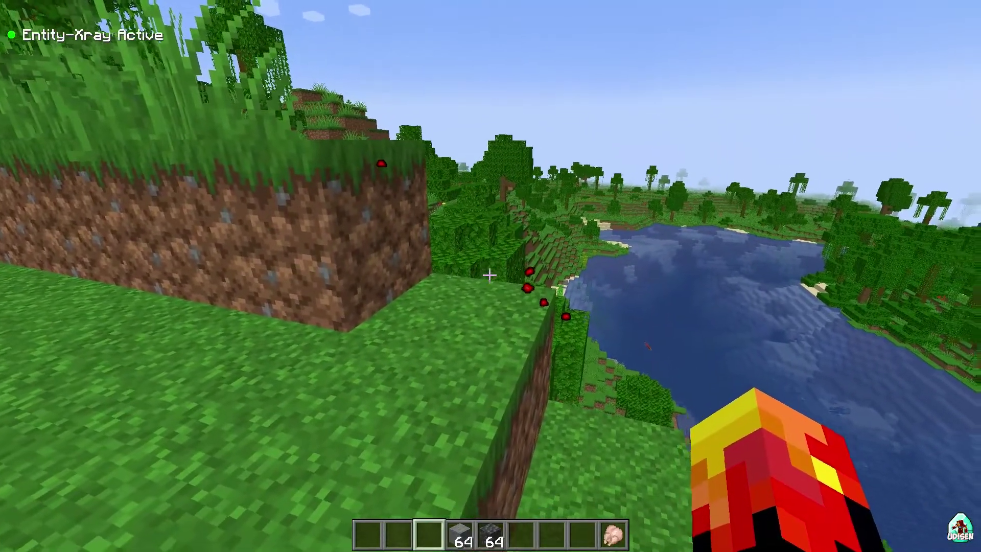
key("w")
key("w")
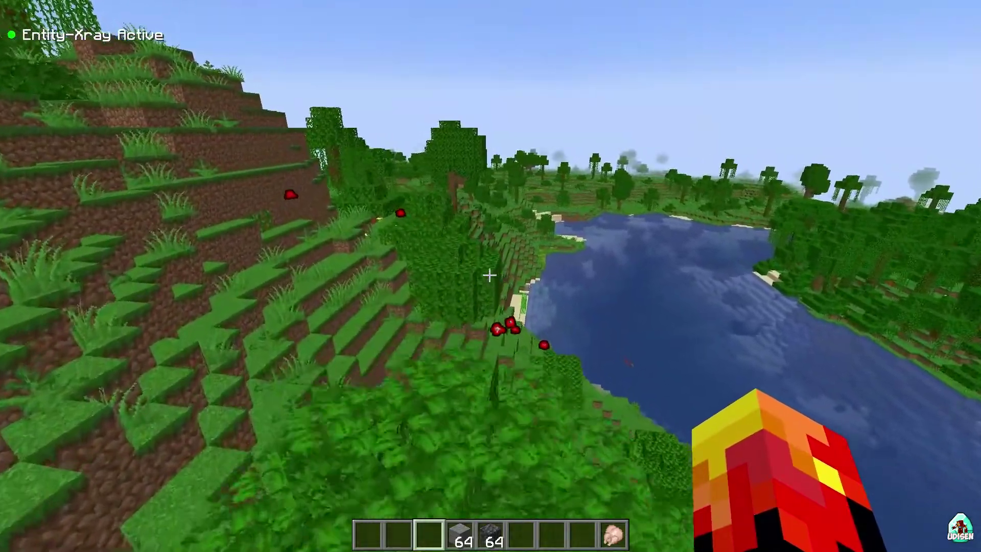
key("a")
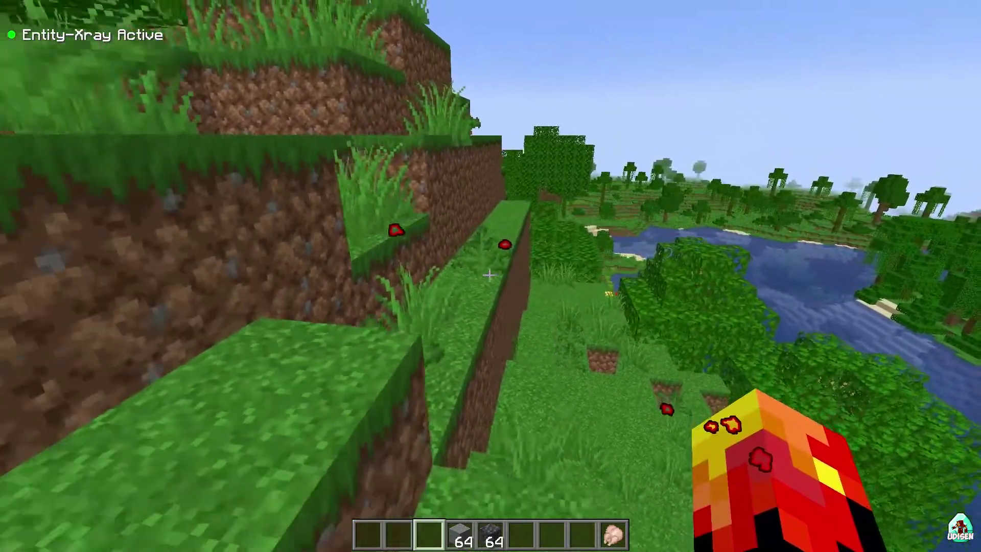
key("d")
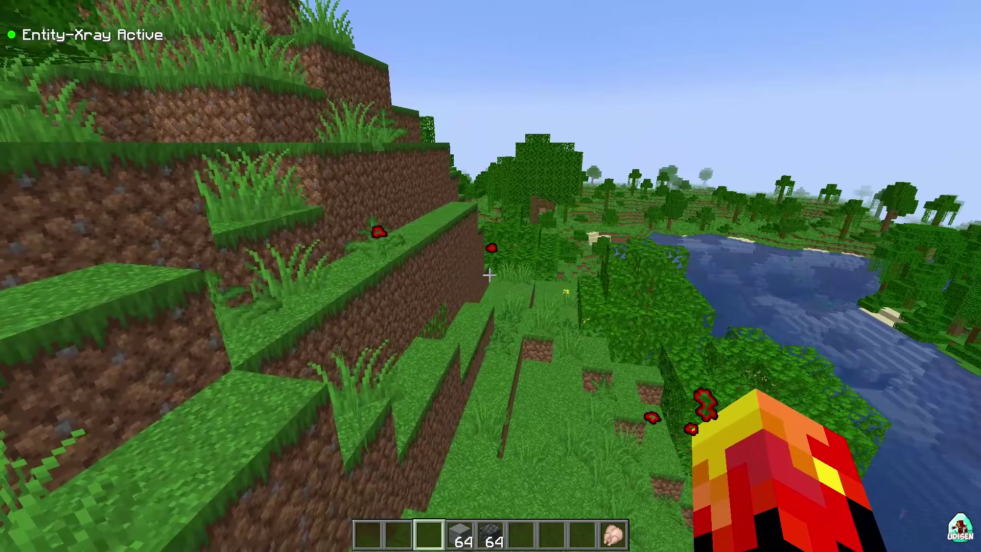
key("x")
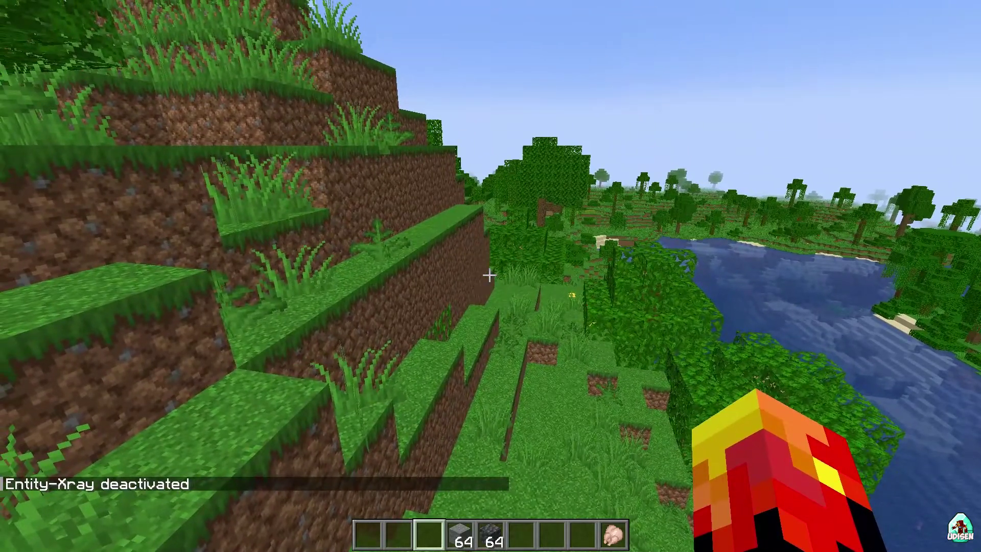
- Add Player (searched 'PL') to Entity-Xray with outline 0, 165, 255, then save and quit to title
key("g")
left_click(702, 198)
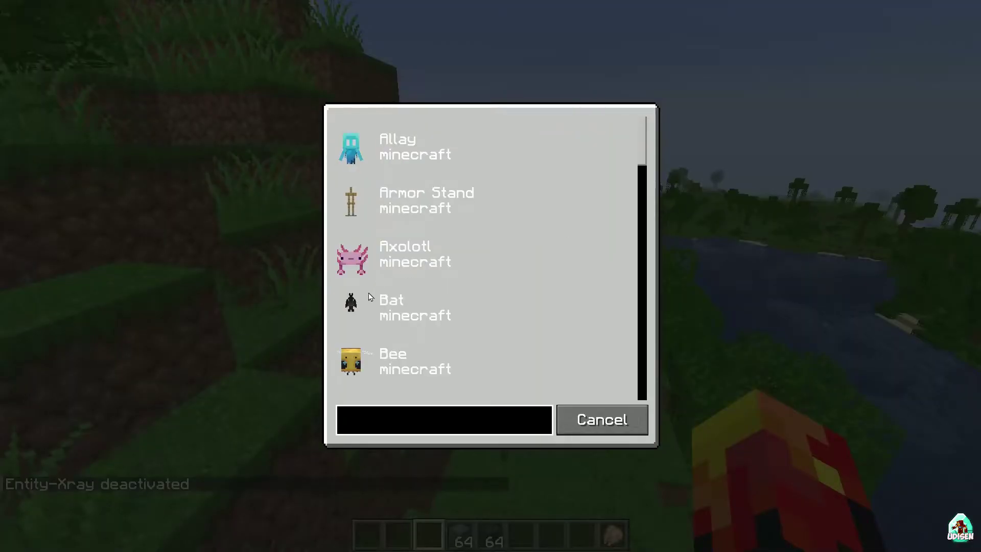
type("PL")
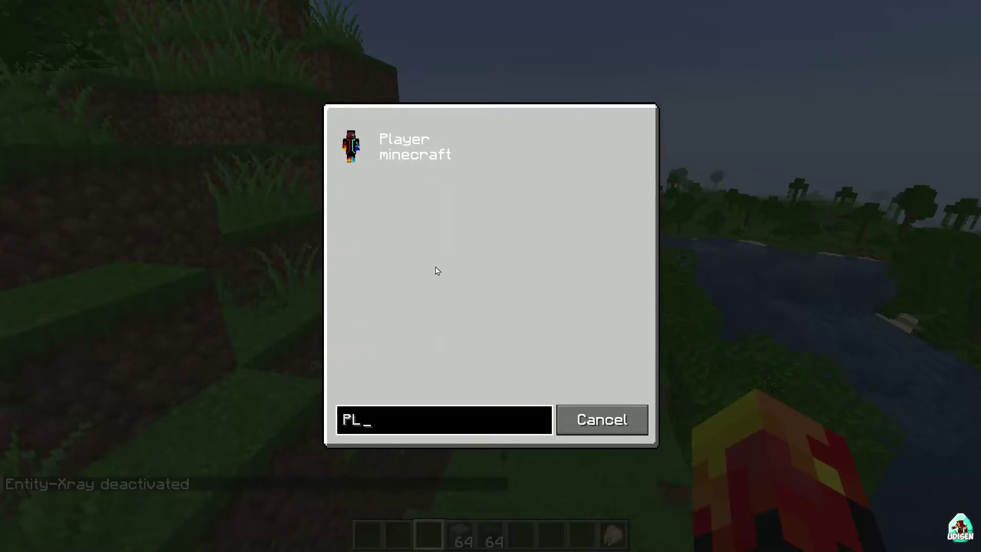
left_click(415, 162)
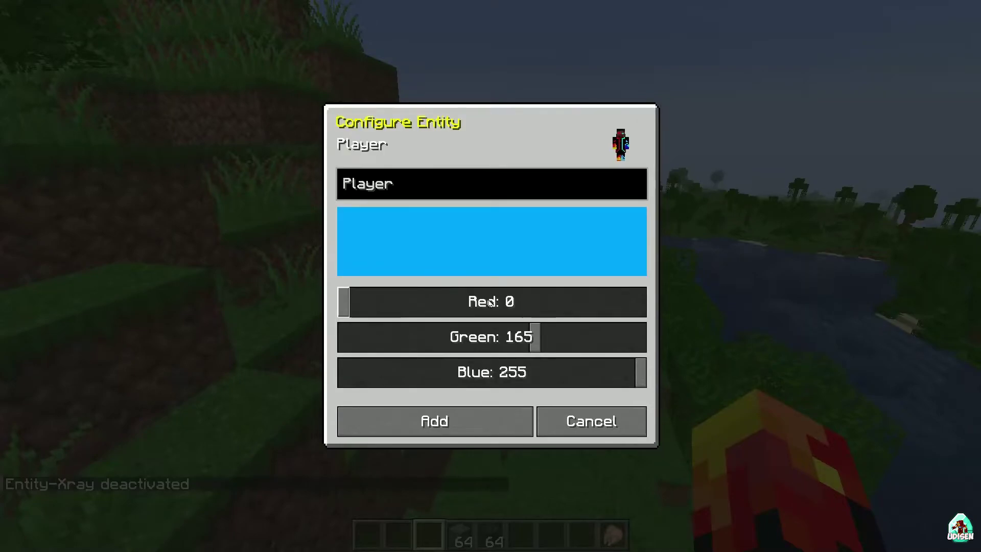
left_click(459, 417)
key("Escape")
key("Escape")
left_click(490, 313)
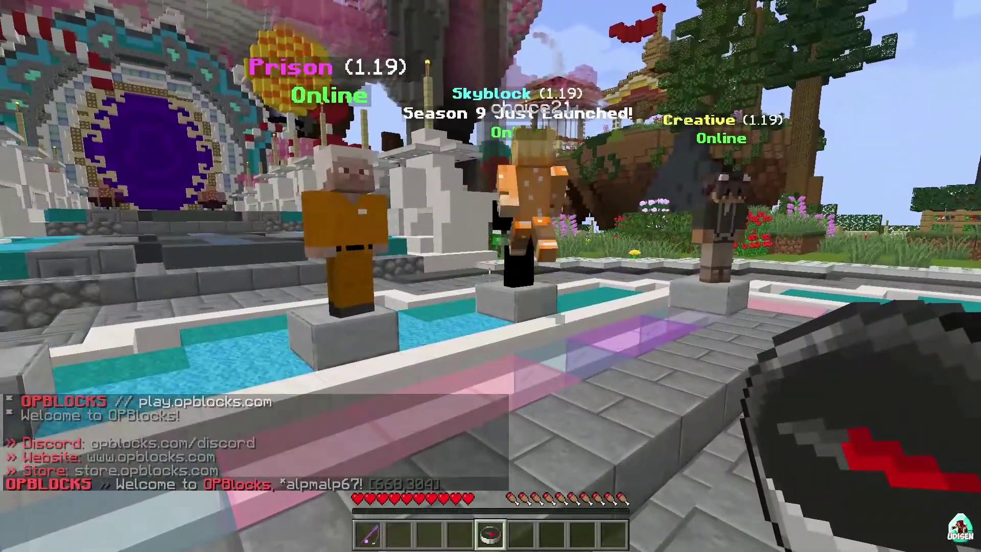
- Turn Entity-Xray on with x and walk past the NPCs to the grey wall, viewing blue player outlines
scroll(491, 276, "down", 1)
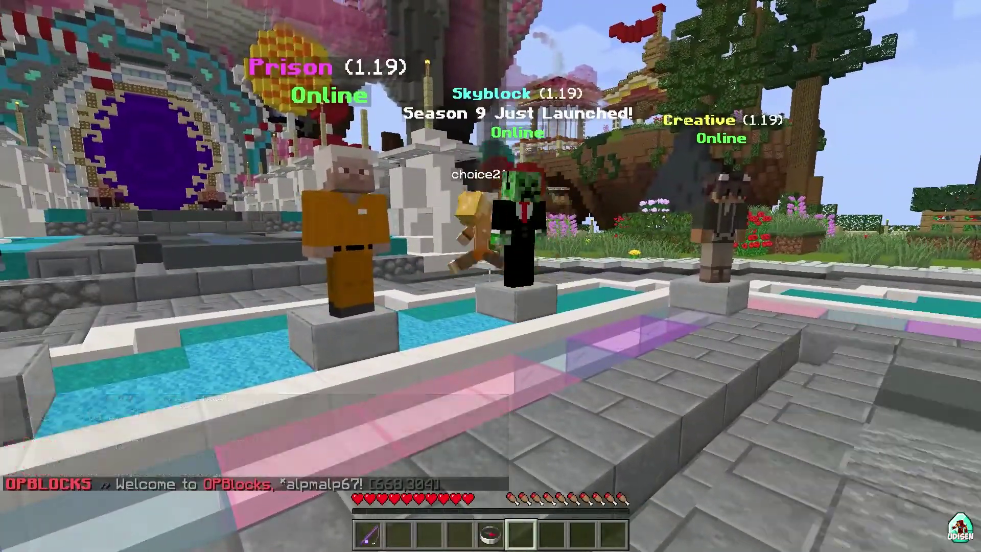
key("s")
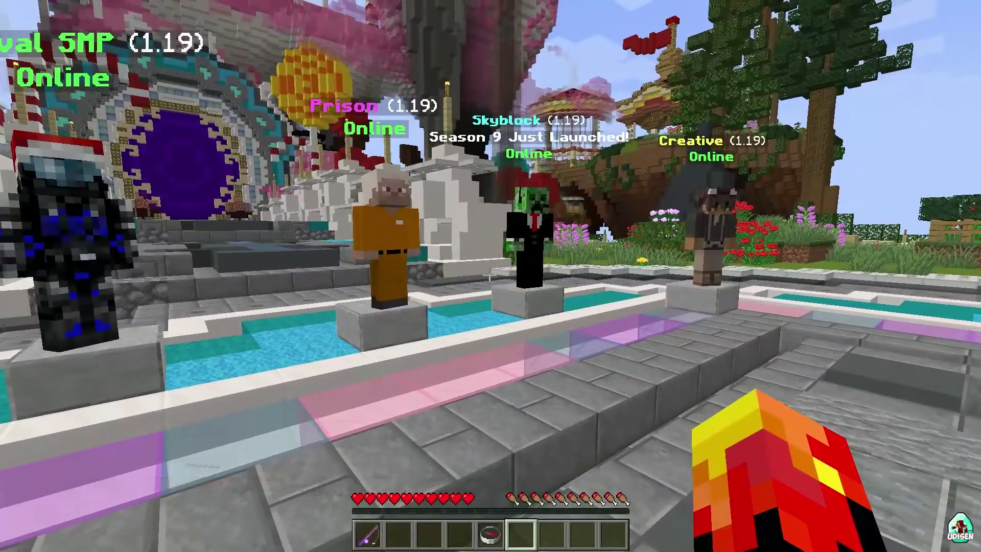
key("x")
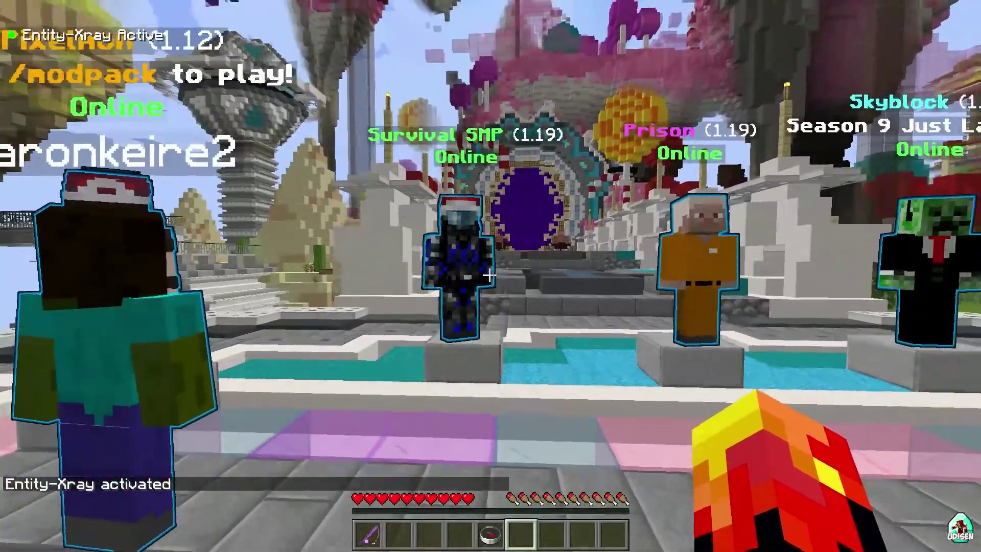
key("w")
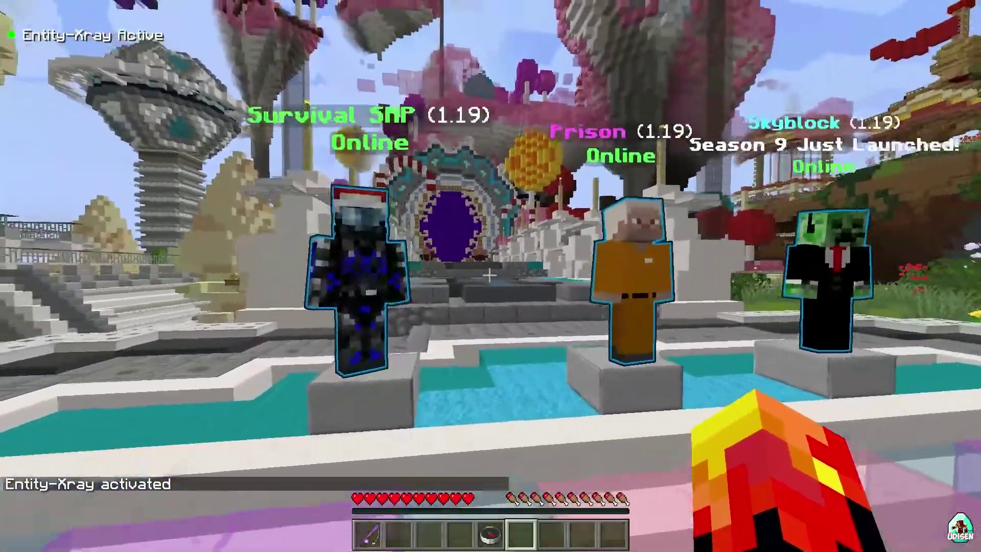
key("w")
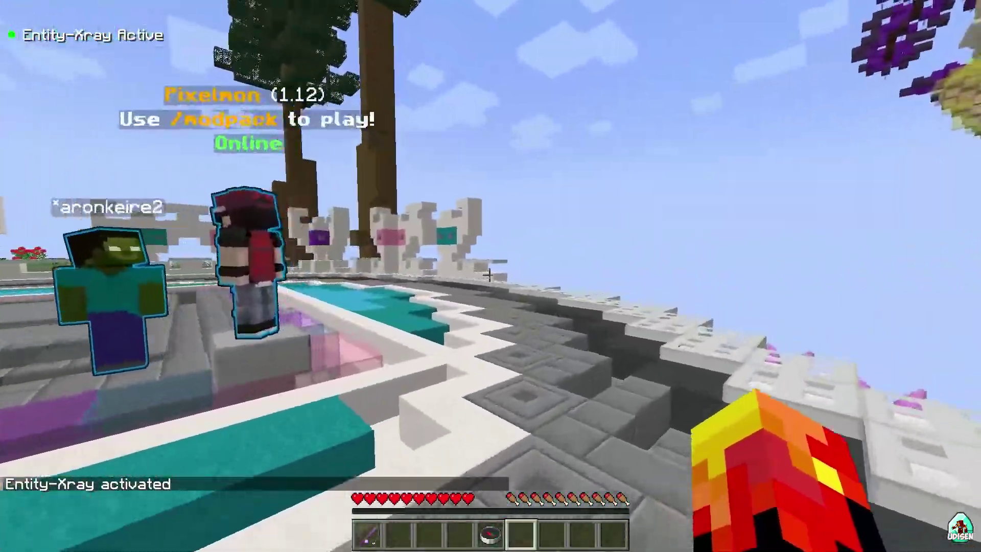
key("space")
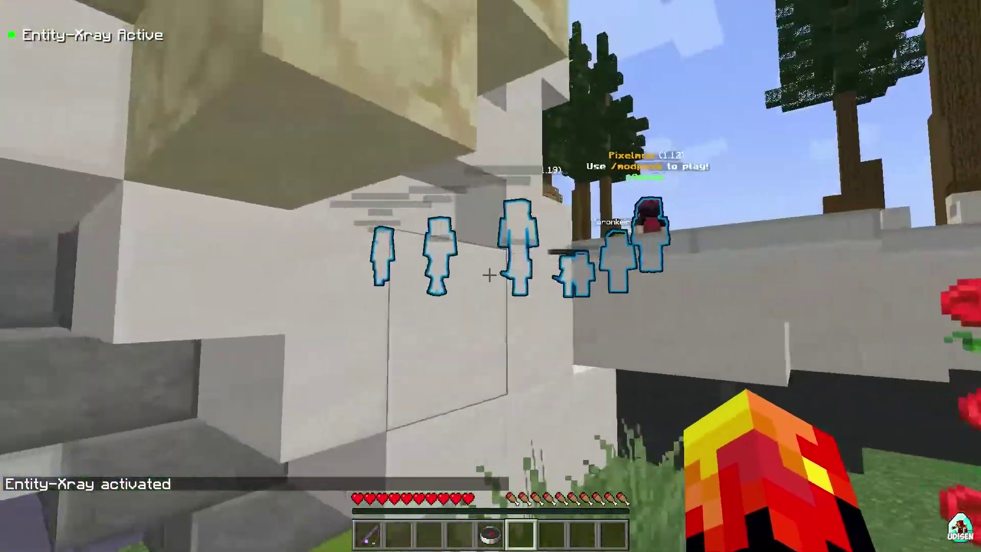
key("s")
key("a")
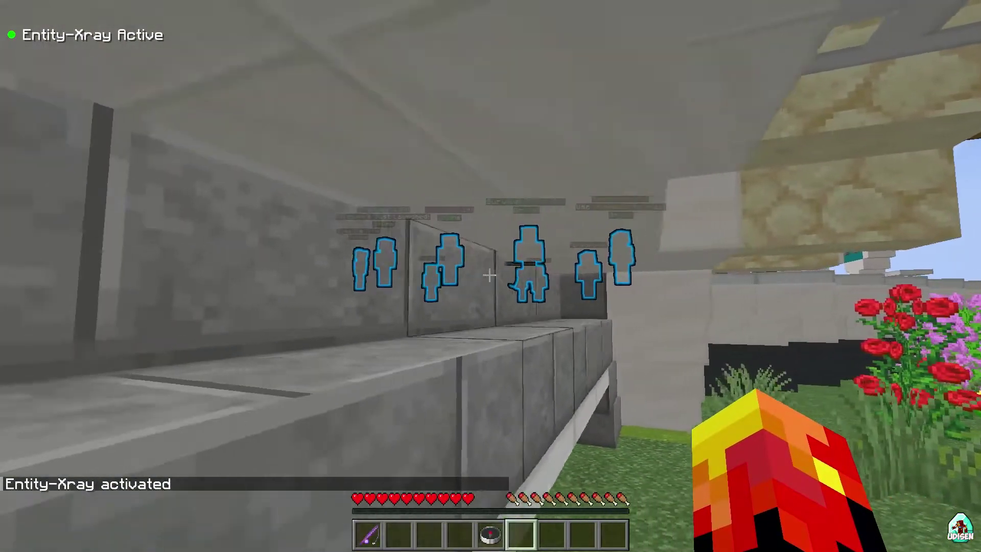
key("w")
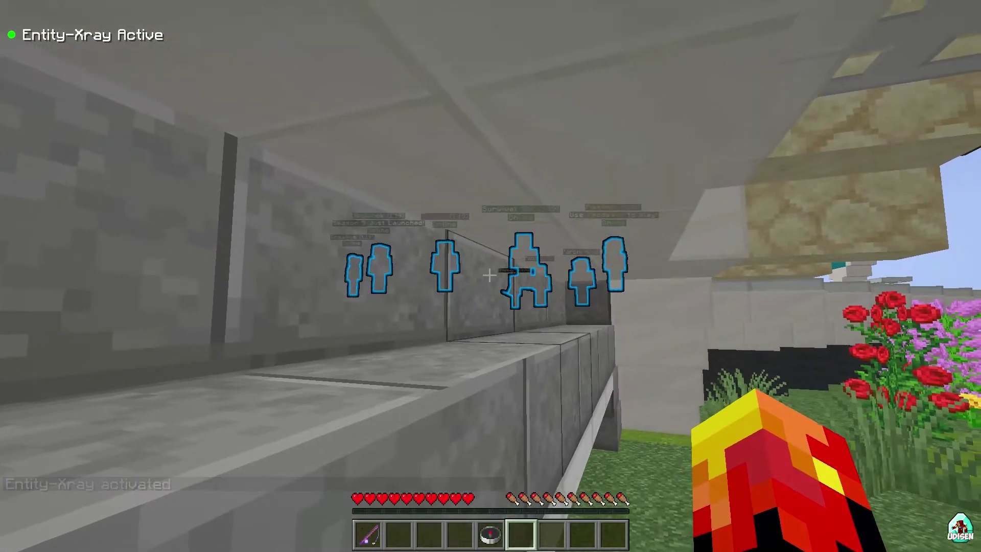
key("w")
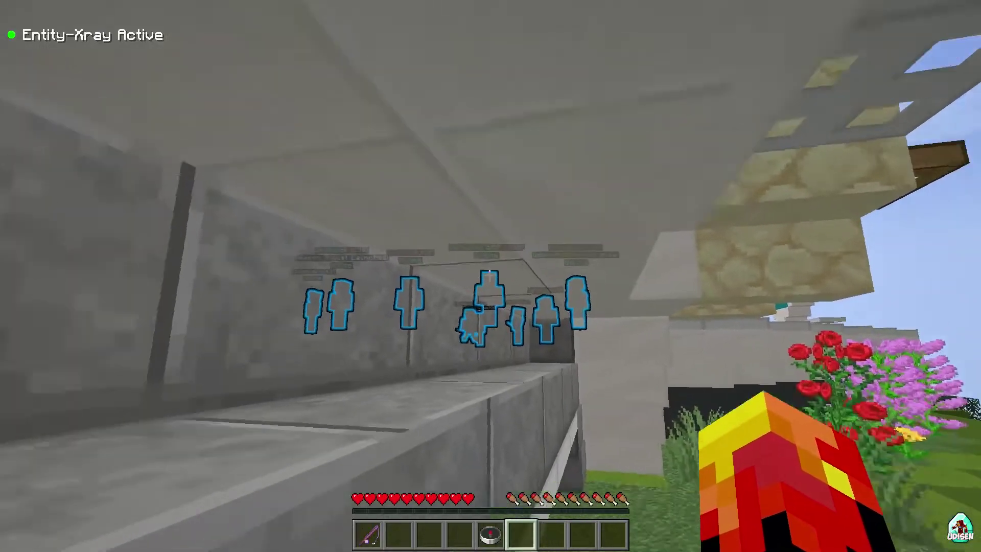
key("w")
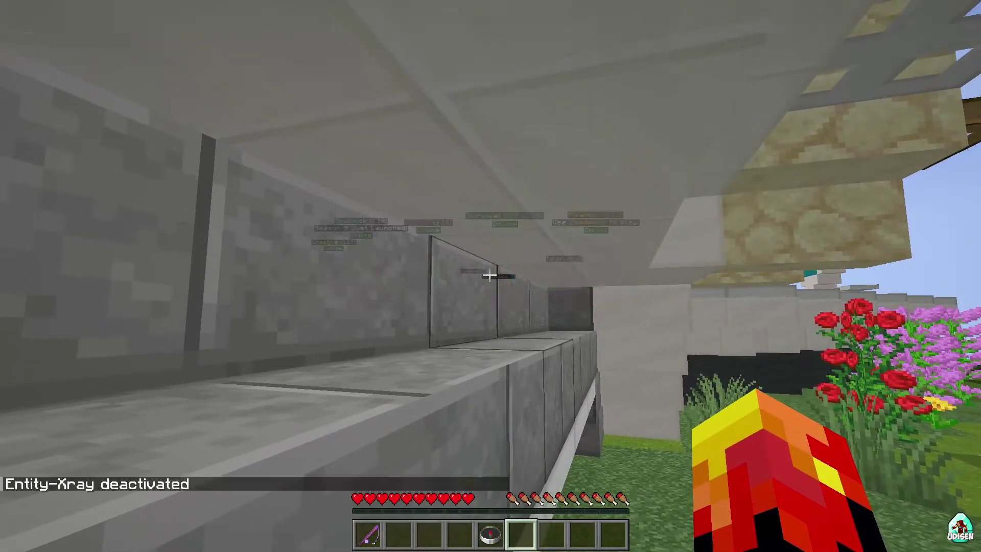
- Walk from the grey wall past the roses and along the white wall to the NPC plaza pool
key("w")
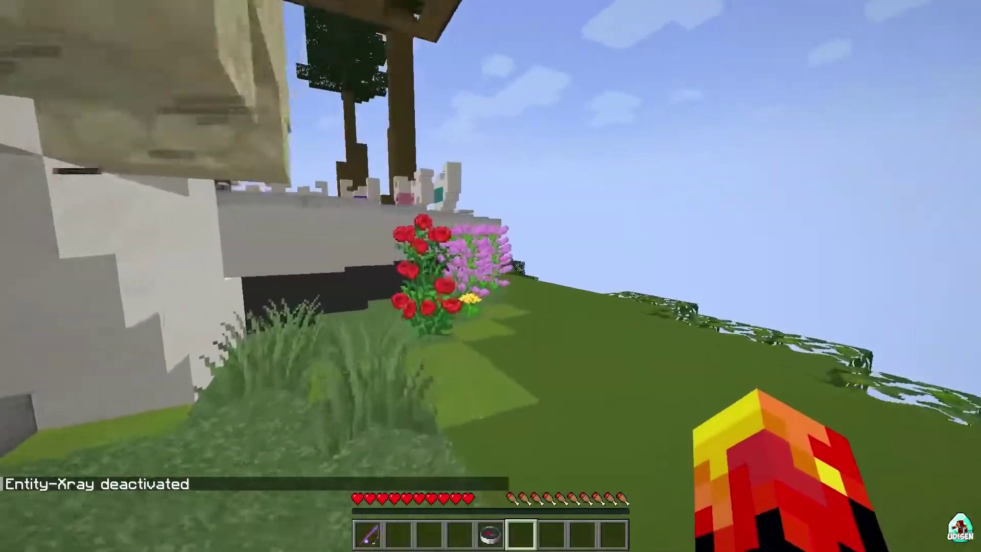
key("space")
key("w")
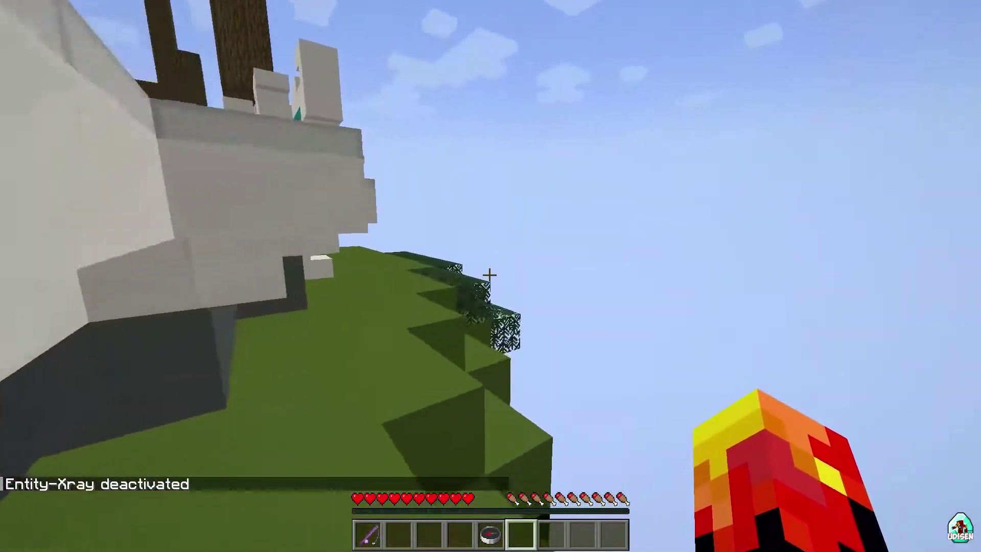
key("w")
key("space")
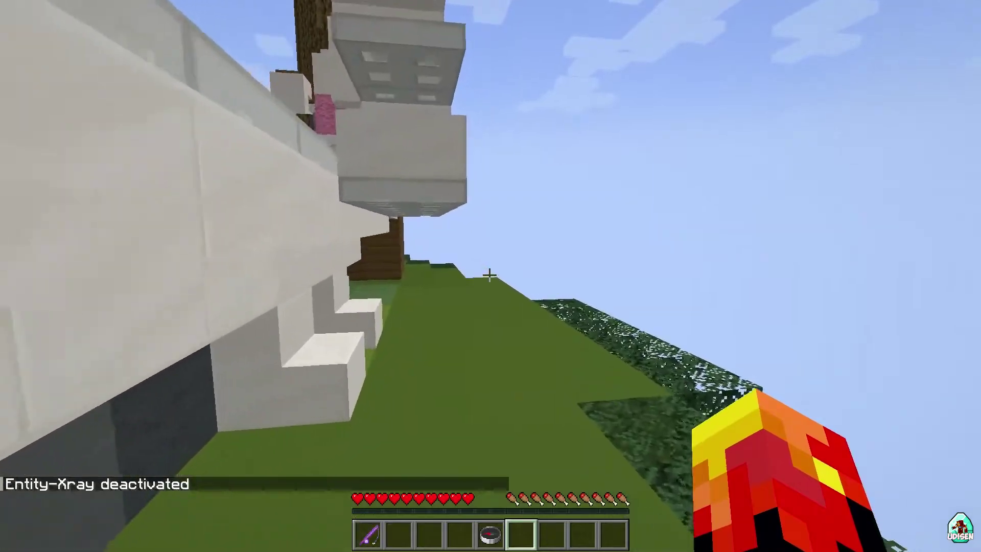
key("w")
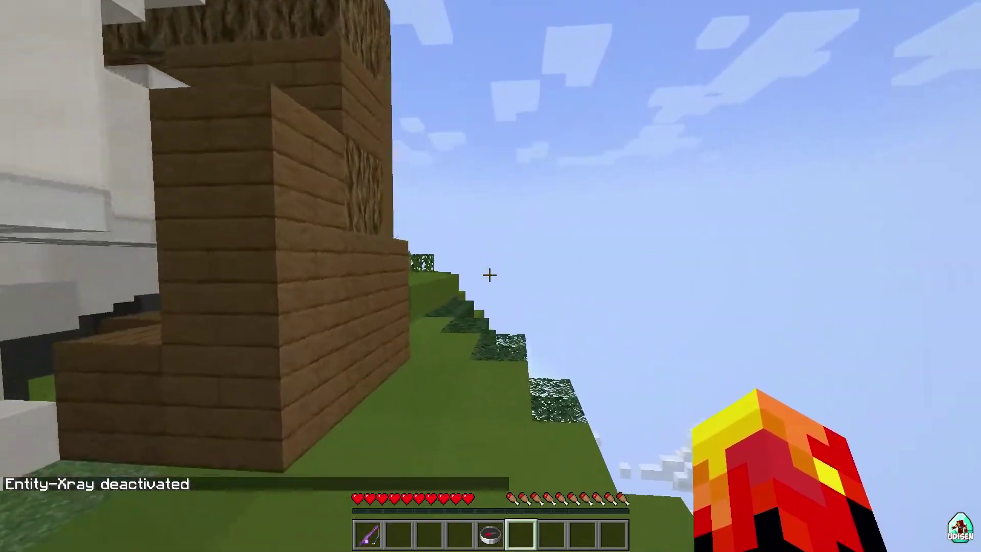
key("w")
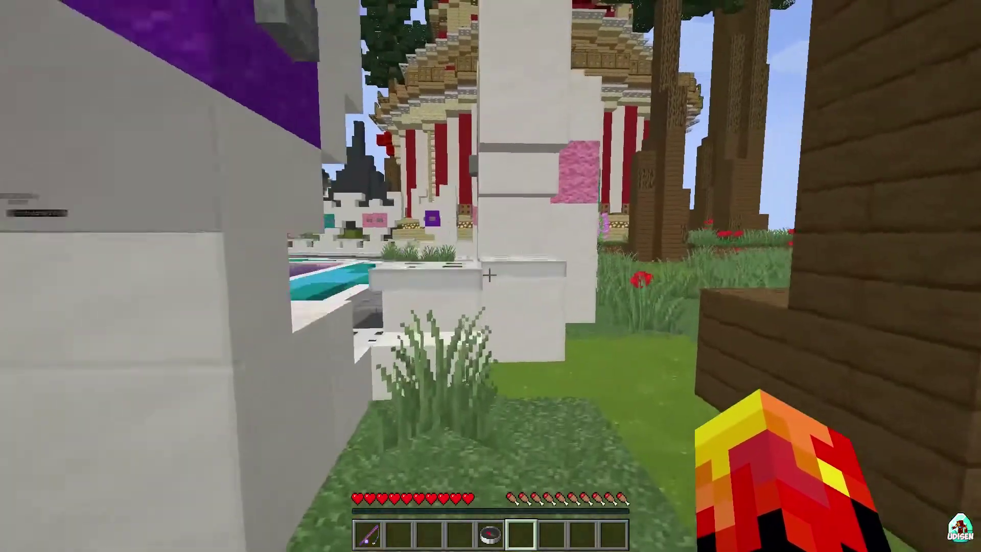
key("w")
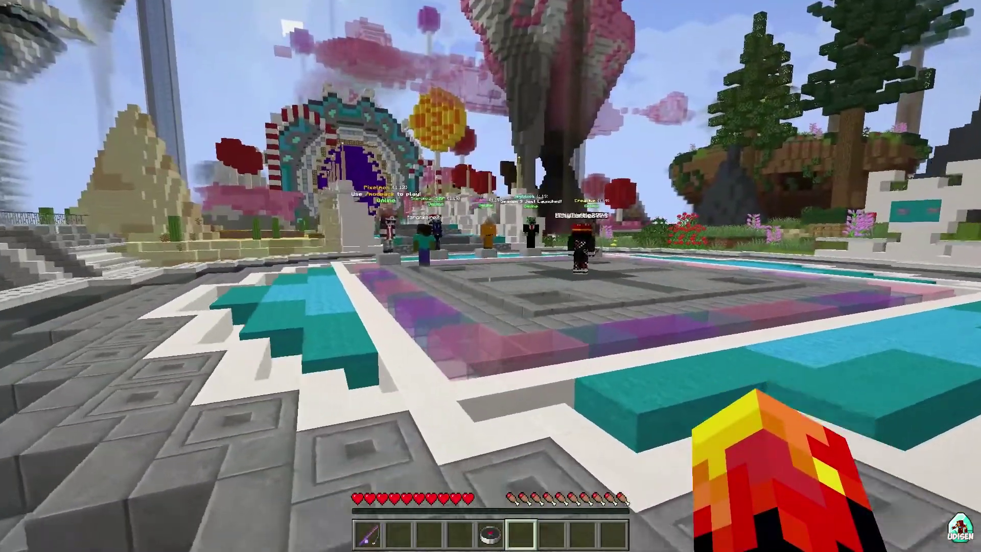
key("w")
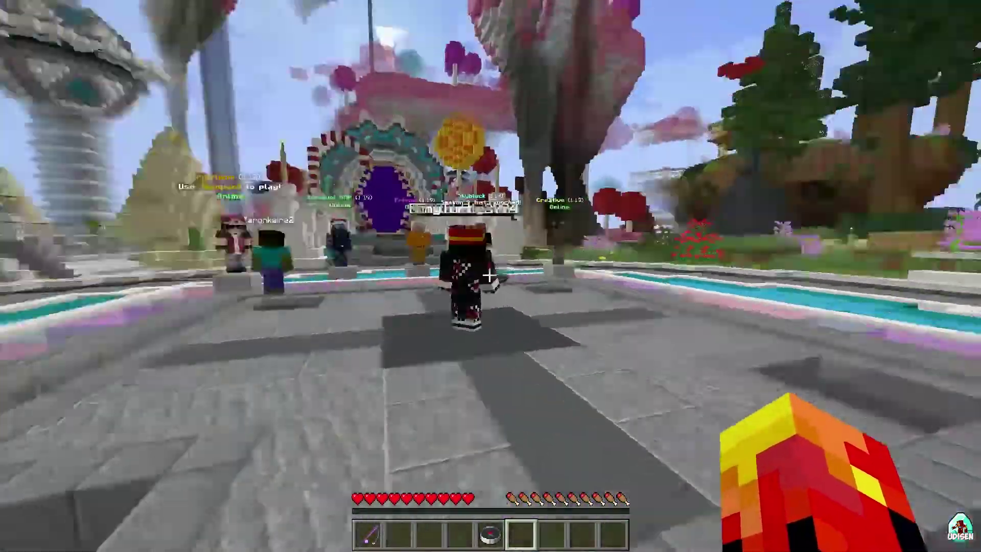
key("w")
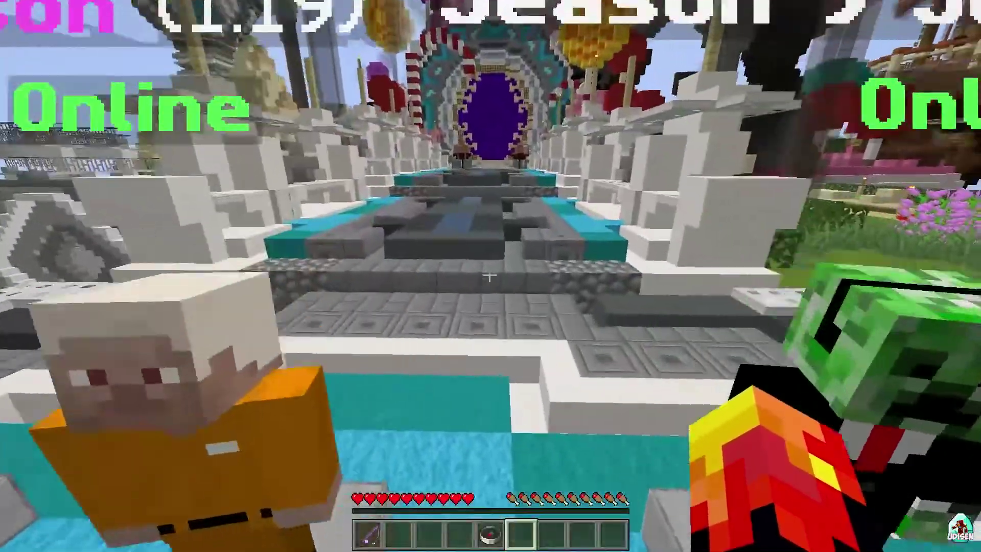
- Switch to front-facing third-person view with F5 and move around before the Survival SMP, Prison and Skyblock statues
key("F5")
key("F5")
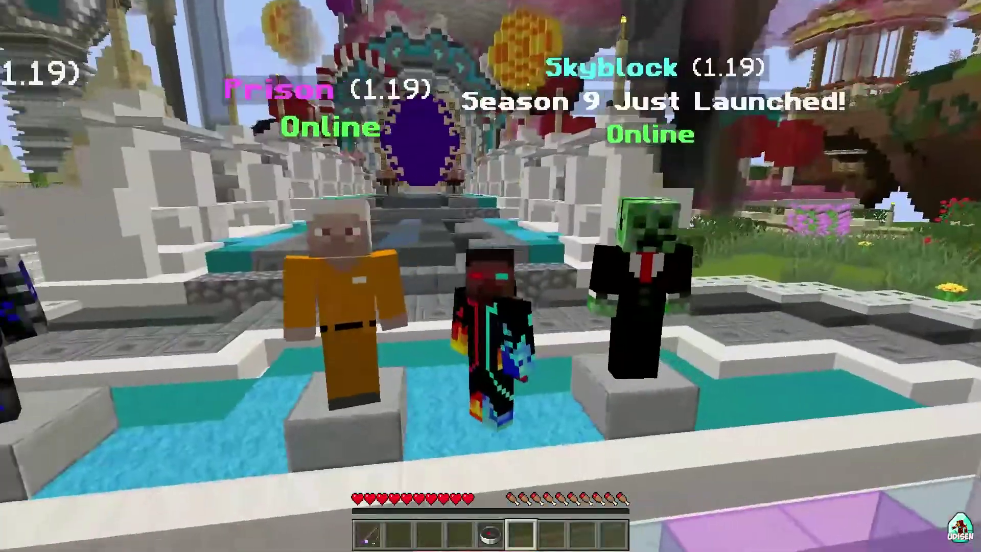
key("s")
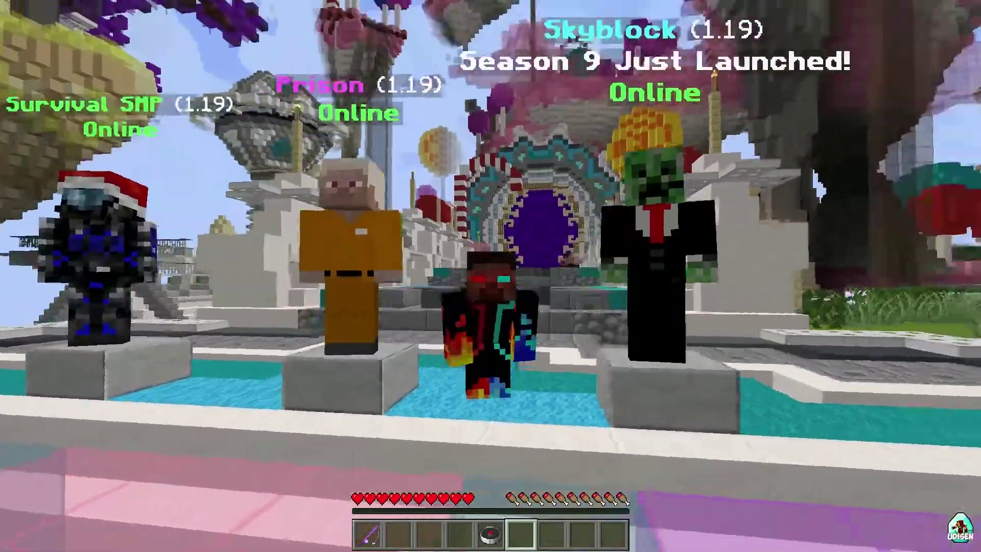
key("w")
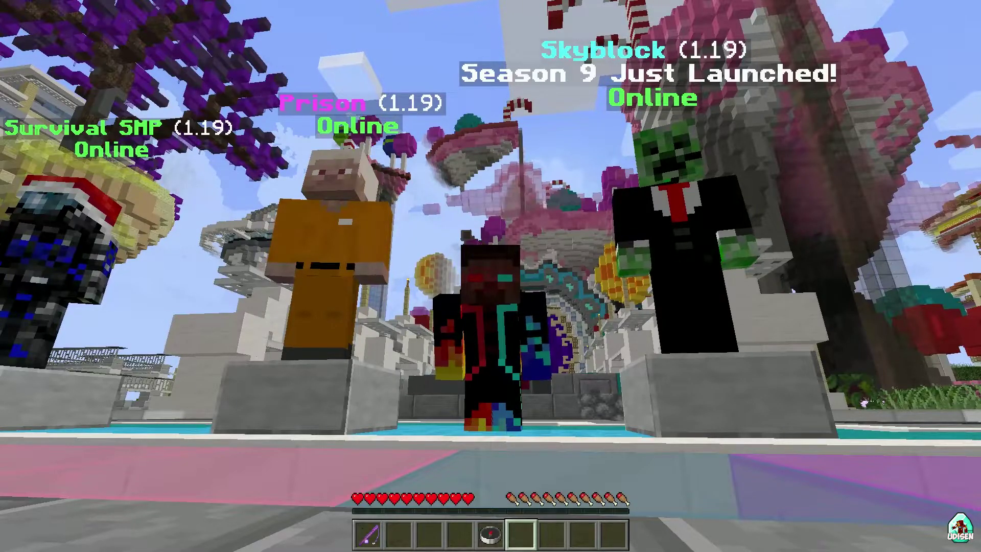
key("w")
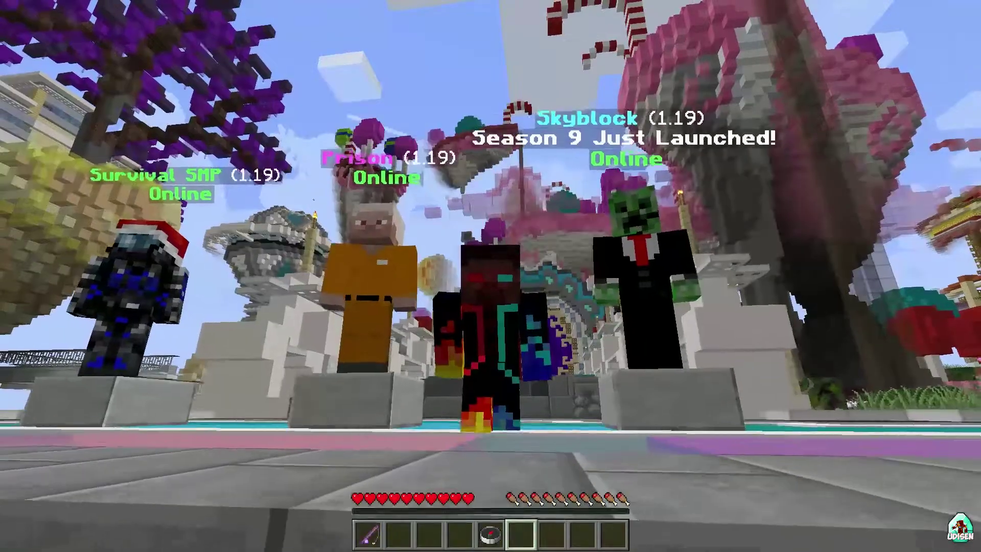
key("s")
key("w")
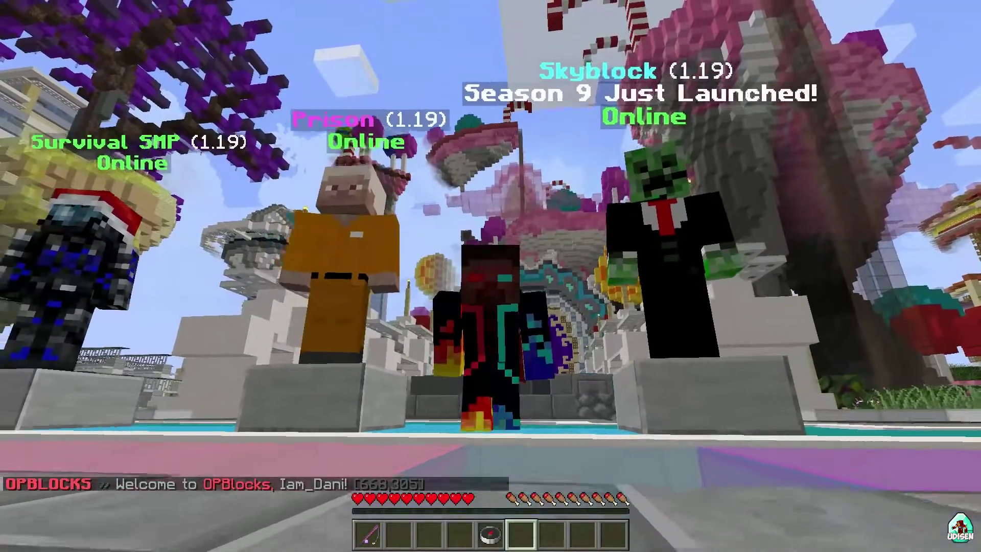